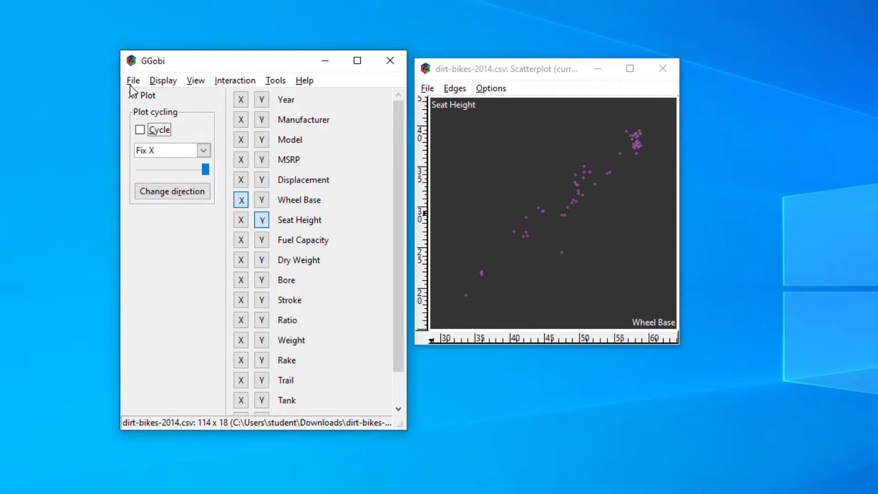
Switch the scatterplot to the Identify interaction and choose Record Label as the point label.
{"action": "left_click", "coordinate": [132, 84]}
{"action": "mouse_move", "coordinate": [170, 83]}
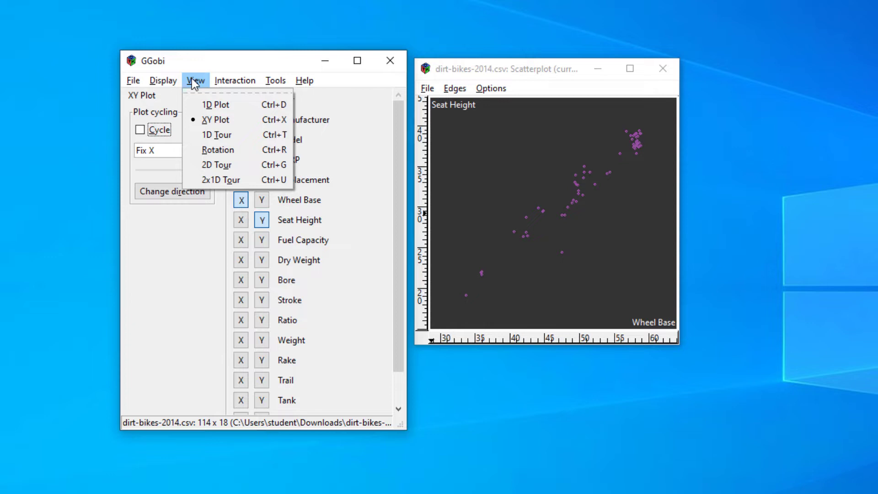
{"action": "mouse_move", "coordinate": [250, 87]}
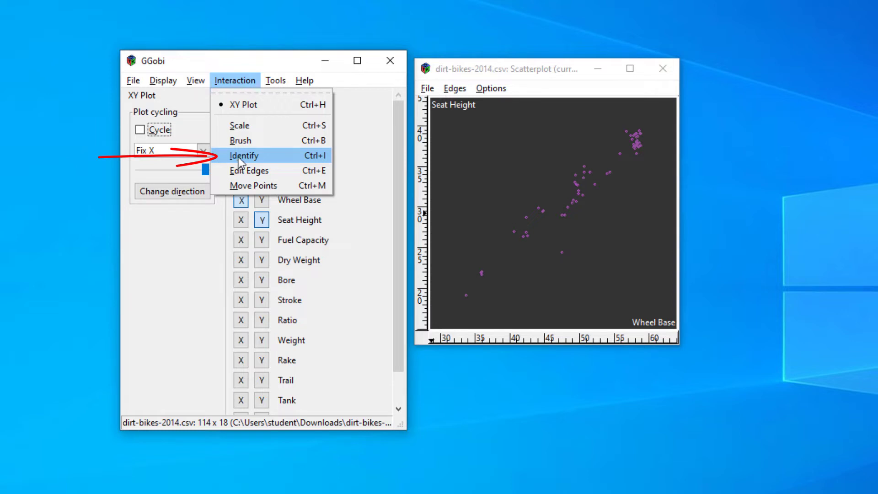
{"action": "left_click", "coordinate": [237, 157]}
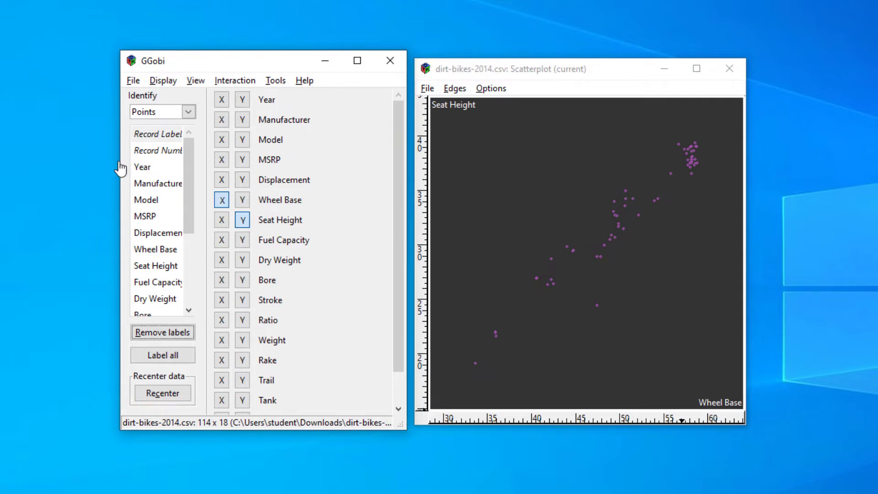
{"action": "left_click", "coordinate": [154, 138]}
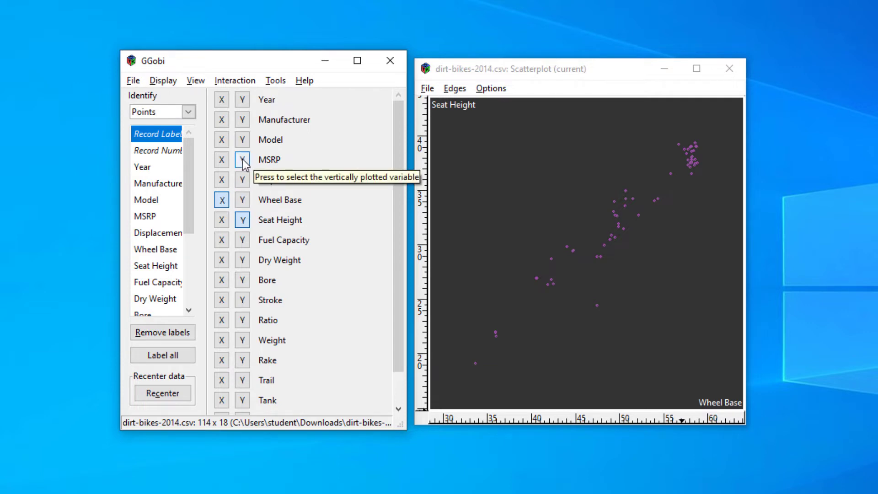
Plot MSRP on the horizontal axis and Displacement on the vertical axis of the scatterplot.
{"action": "left_click", "coordinate": [221, 180]}
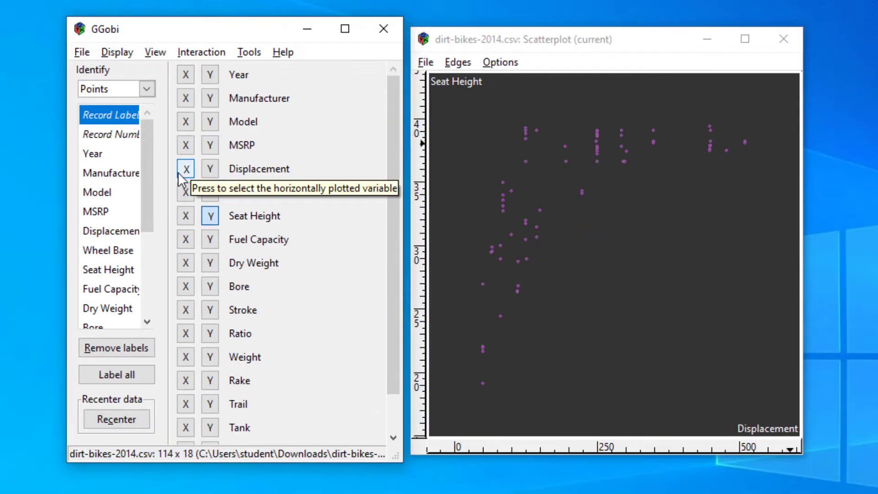
{"action": "left_click", "coordinate": [185, 145]}
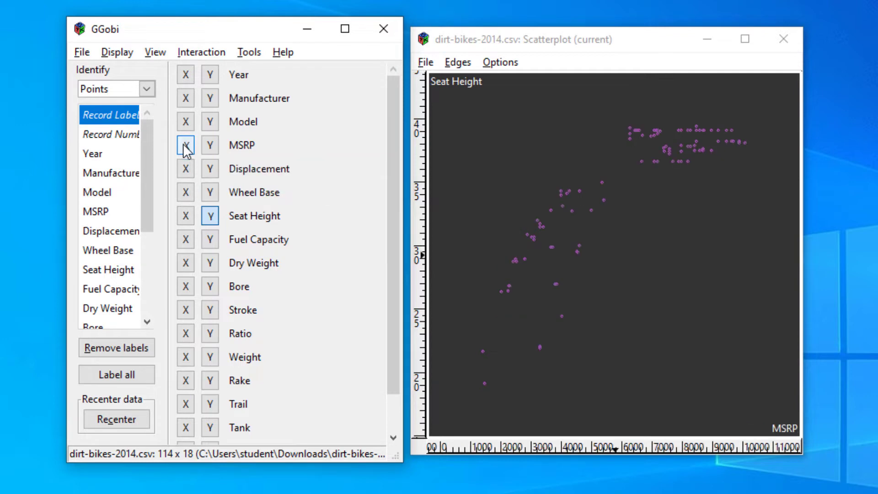
{"action": "left_click", "coordinate": [210, 170]}
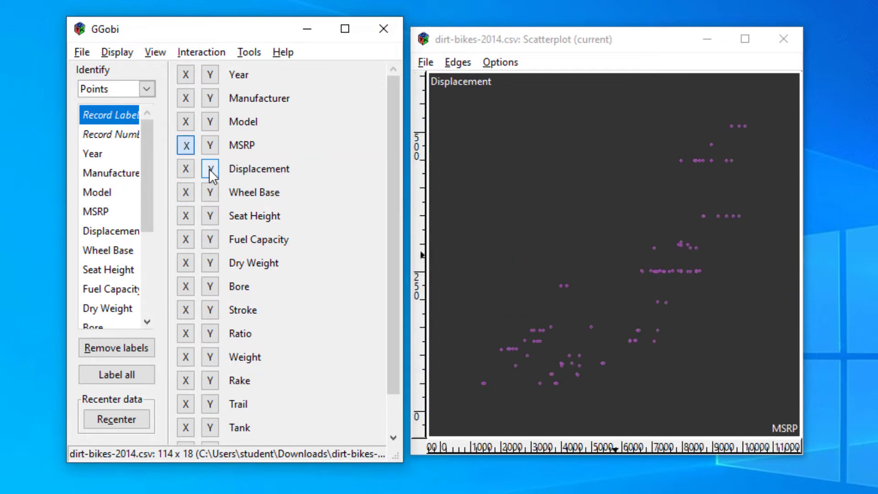
Label all points in the scatterplot with their record labels and remove the labels again.
{"action": "mouse_move", "coordinate": [496, 389]}
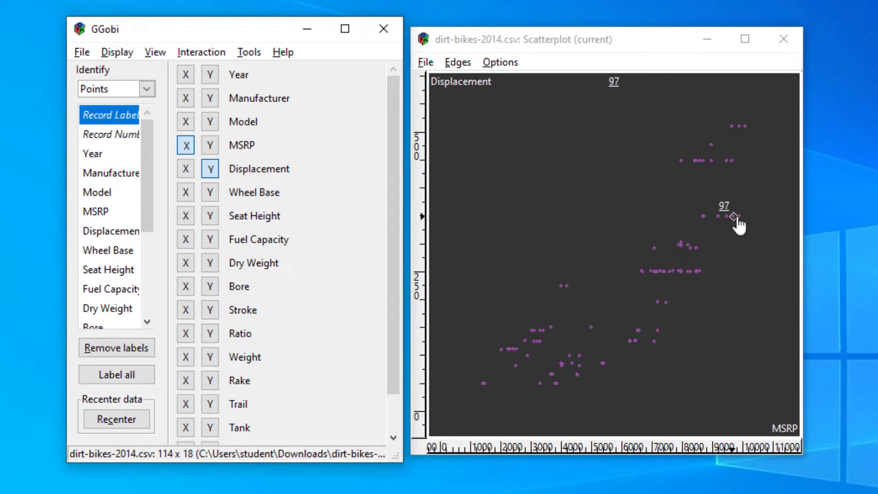
{"action": "left_click", "coordinate": [113, 377]}
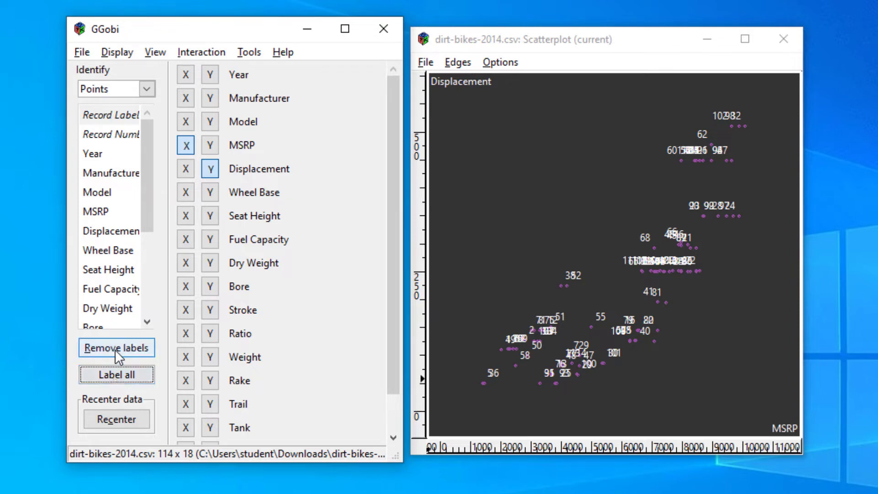
{"action": "left_click", "coordinate": [118, 357]}
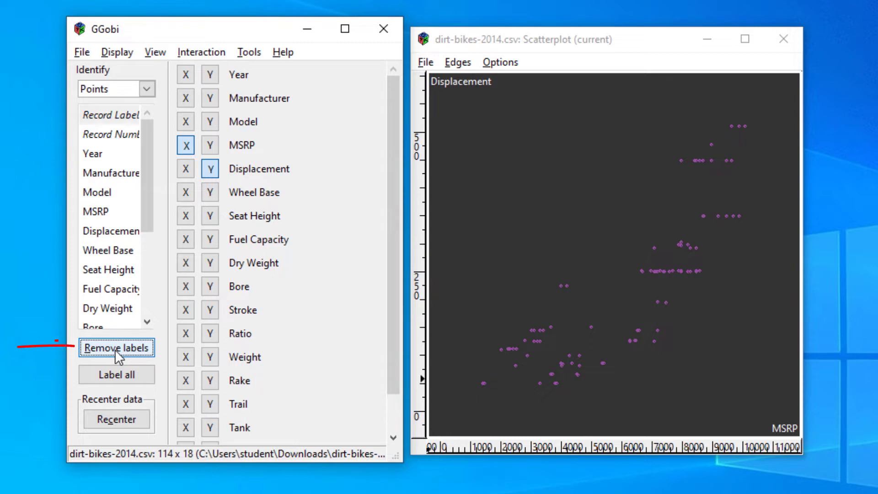
Select Year, Manufacturer and Model together as the variables used for identifying points.
{"action": "left_click", "coordinate": [94, 155]}
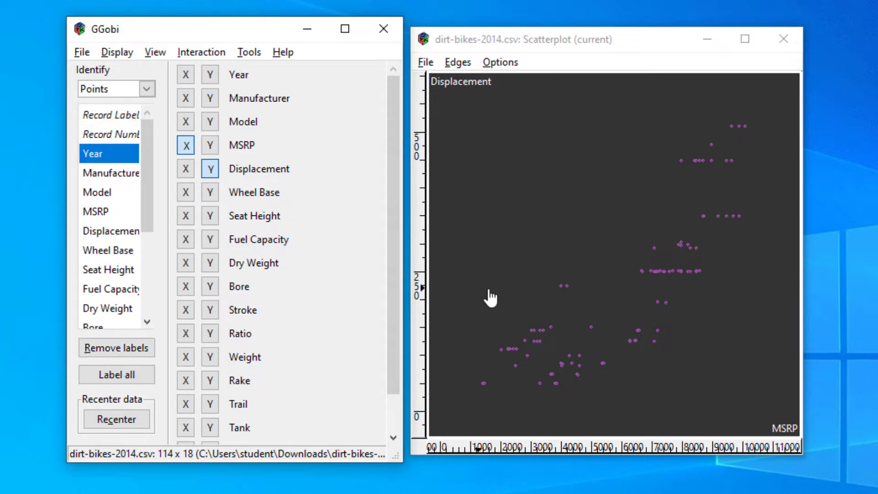
{"action": "mouse_move", "coordinate": [548, 323]}
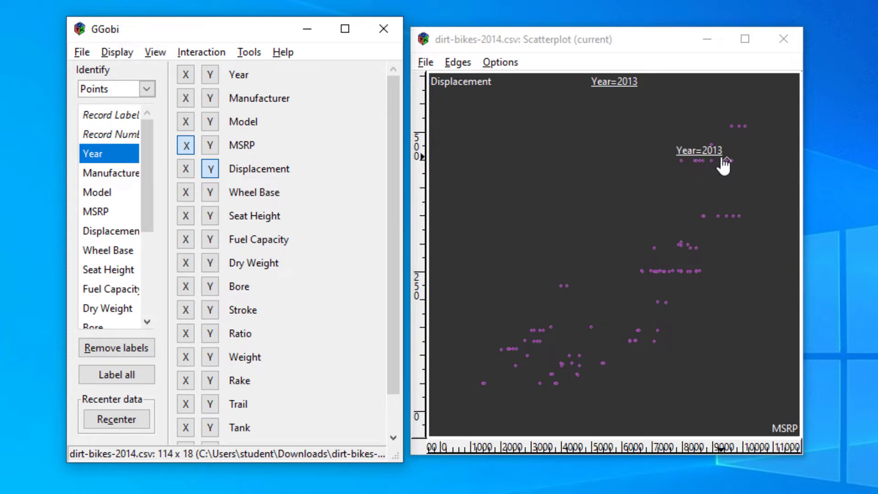
{"action": "left_click", "coordinate": [120, 179]}
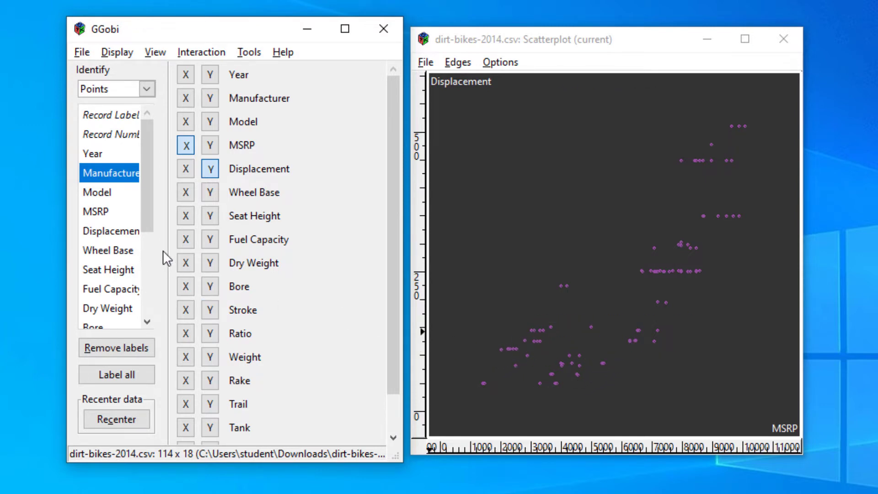
{"action": "left_click", "coordinate": [94, 154], "text": "ctrl"}
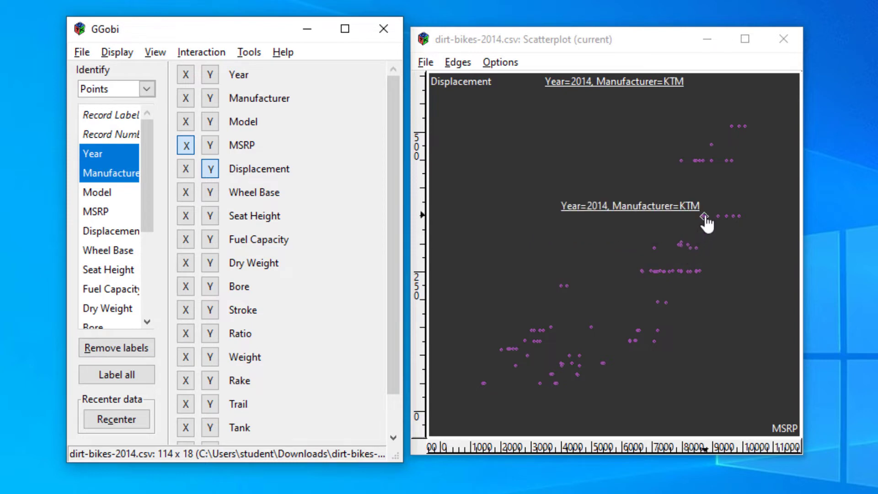
{"action": "left_click", "coordinate": [92, 192], "text": "ctrl"}
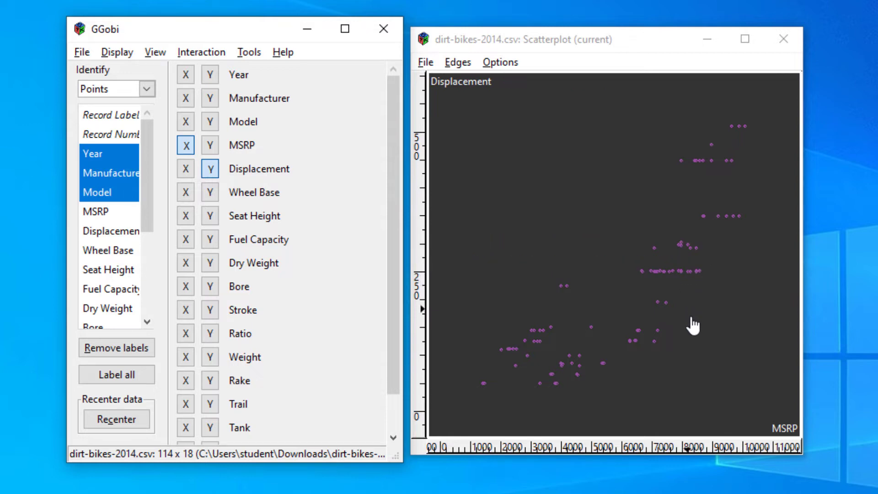
Enlarge the scatterplot window to give the points more room.
{"action": "left_click", "coordinate": [802, 452]}
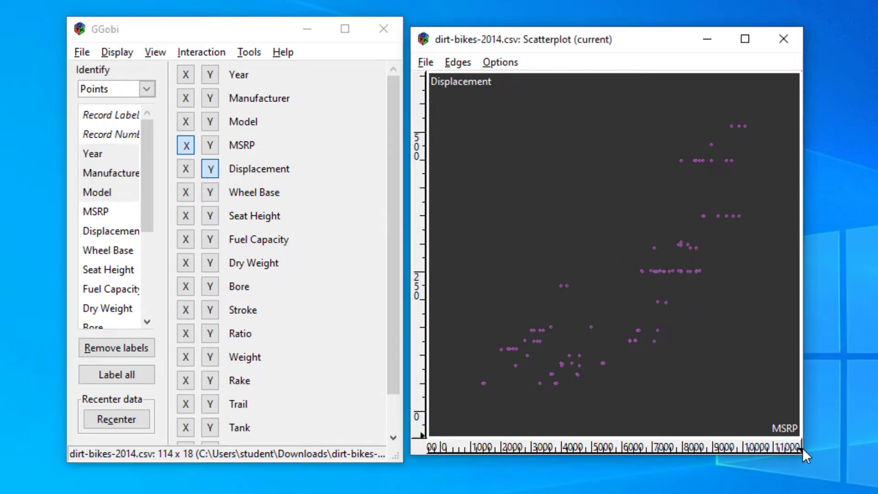
{"action": "left_click_drag", "start_coordinate": [800, 451], "coordinate": [851, 459]}
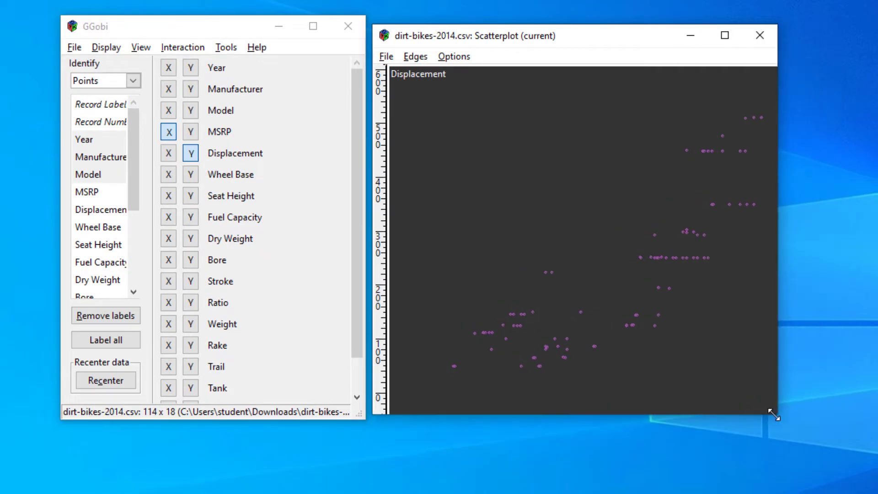
{"action": "left_click_drag", "start_coordinate": [773, 415], "coordinate": [823, 435]}
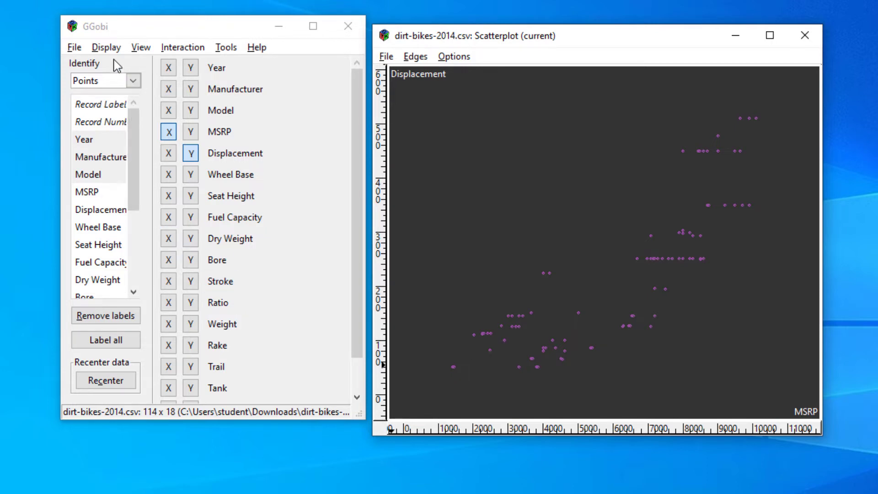
Create a new barchart display and move its window over the scatterplot, beside the control window.
{"action": "left_click", "coordinate": [106, 50]}
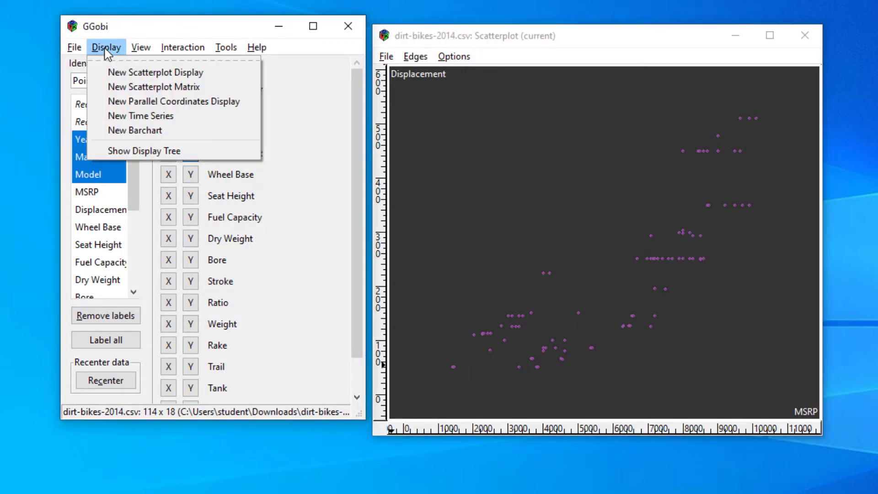
{"action": "left_click", "coordinate": [123, 131]}
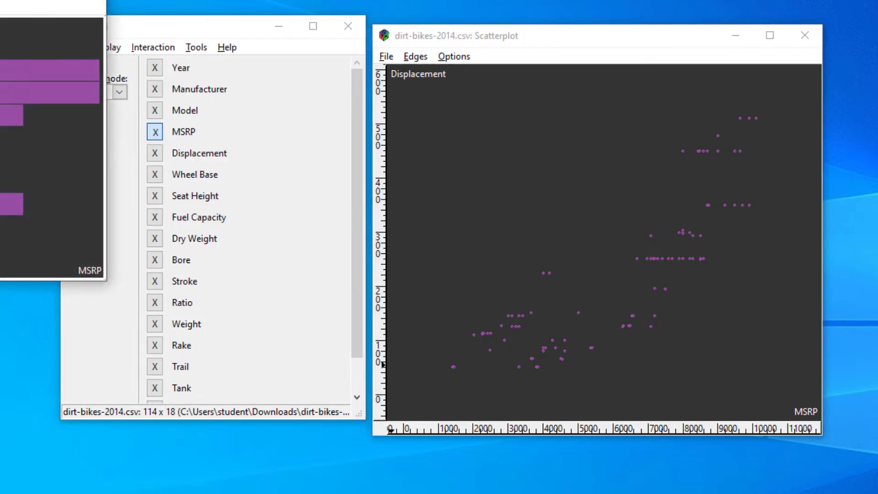
{"action": "left_click_drag", "start_coordinate": [1, 4], "coordinate": [528, 65]}
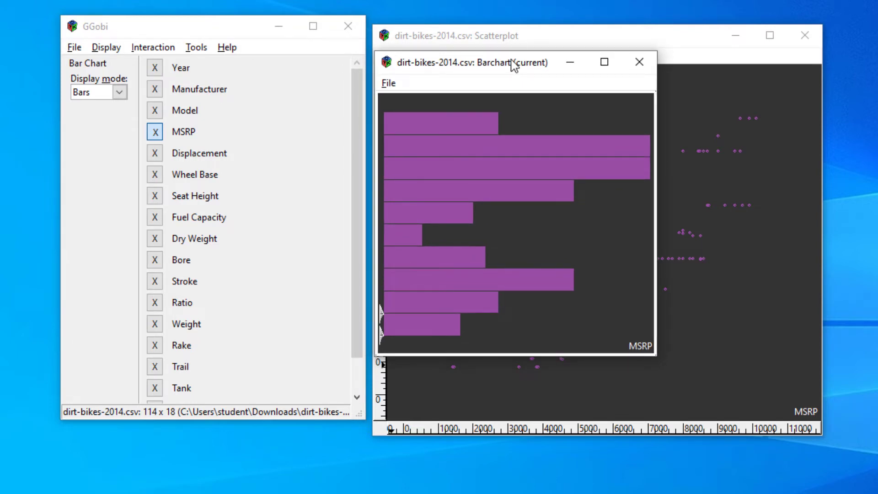
Try the Model, Manufacturer and Year variables in the barchart and finish with Displacement plotted.
{"action": "left_click", "coordinate": [155, 154]}
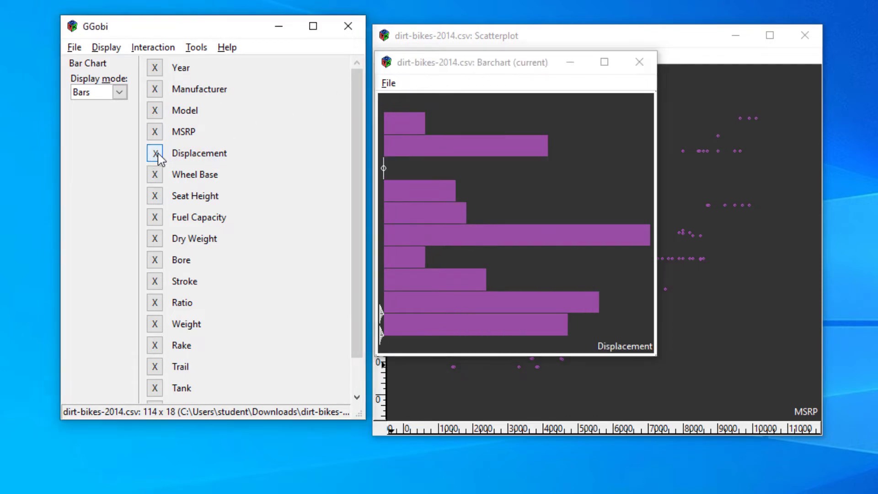
{"action": "left_click", "coordinate": [155, 111]}
{"action": "left_click", "coordinate": [155, 90]}
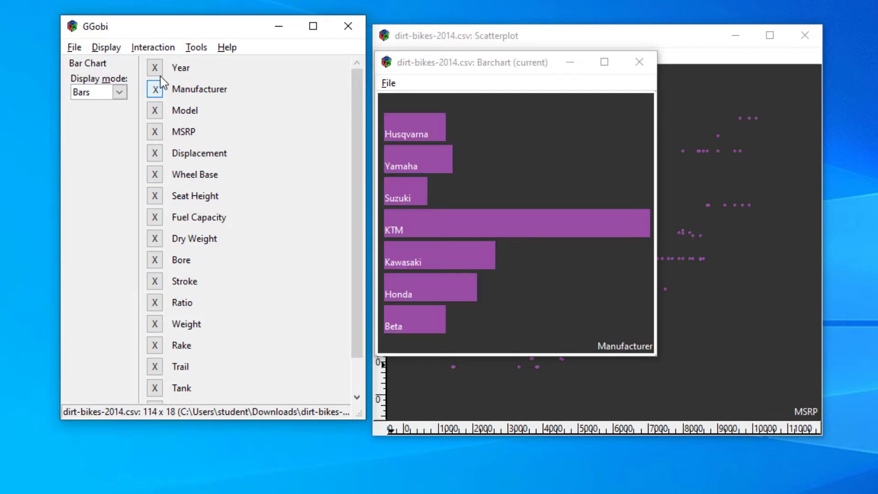
{"action": "left_click", "coordinate": [156, 69]}
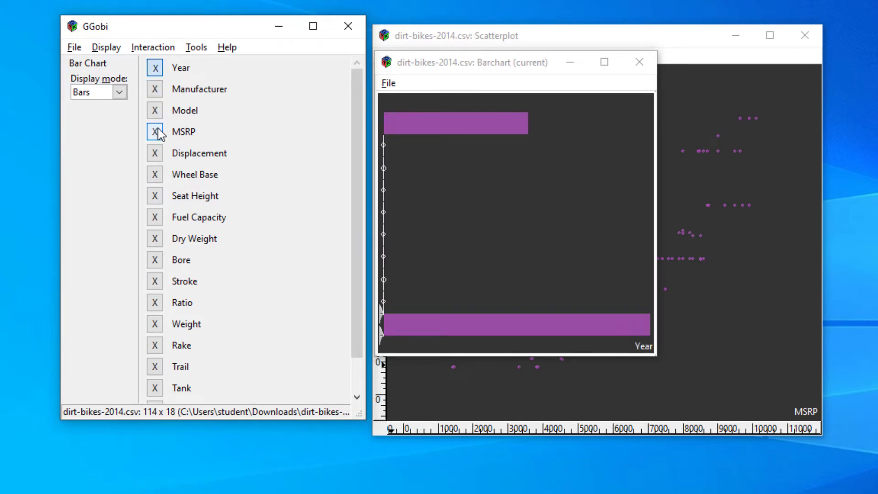
{"action": "left_click", "coordinate": [156, 156]}
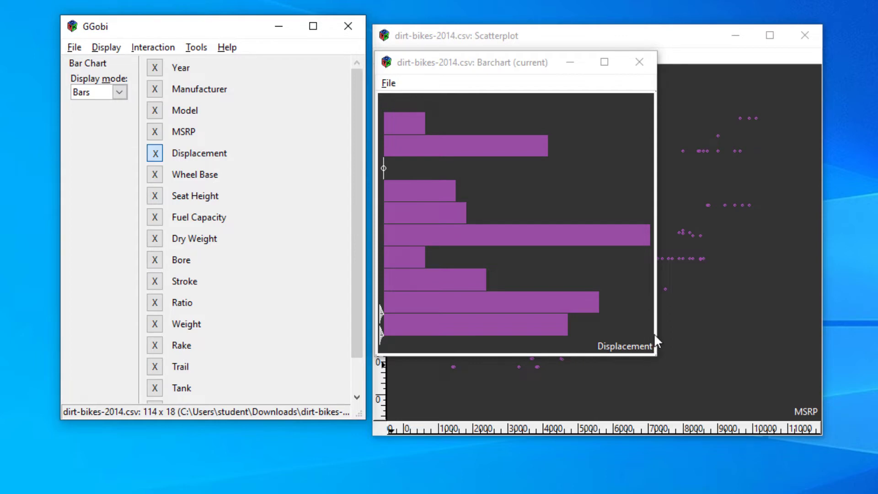
Alternate between the barchart and scatterplot windows to compare their controls, ending with the scatterplot as the current display.
{"action": "left_click", "coordinate": [723, 353]}
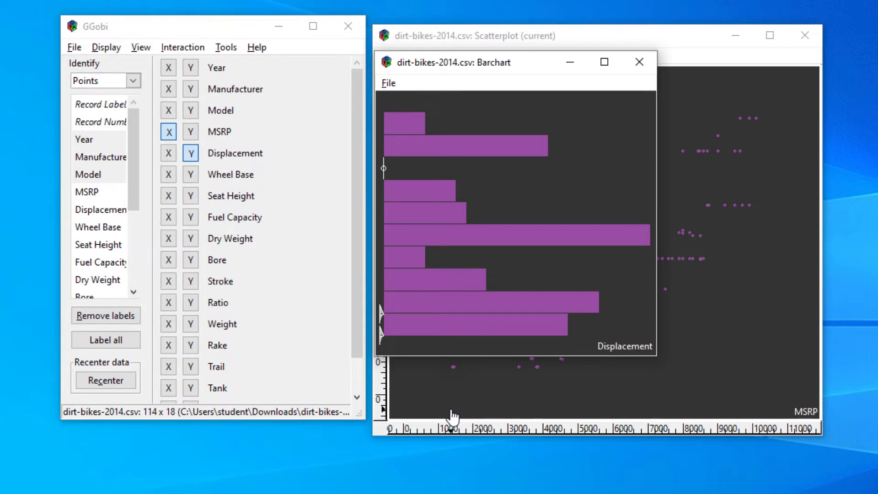
{"action": "left_click", "coordinate": [510, 181]}
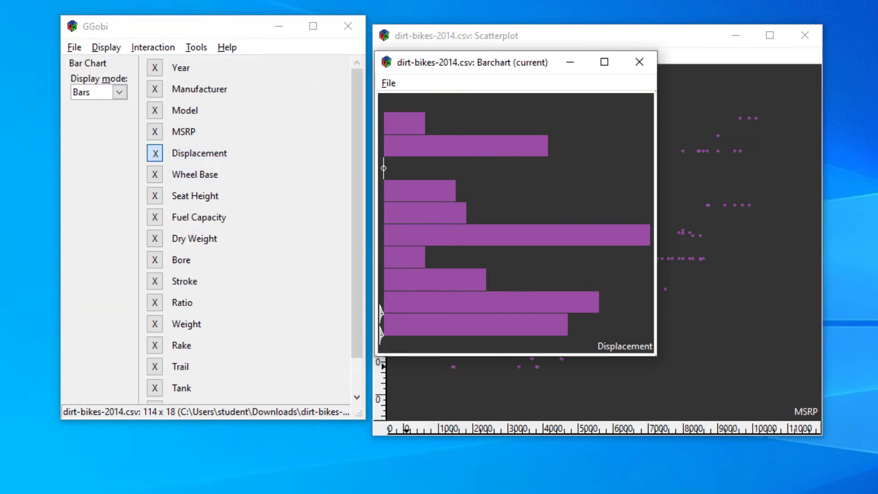
{"action": "left_click_drag", "start_coordinate": [496, 65], "coordinate": [471, 65]}
{"action": "left_click", "coordinate": [688, 136]}
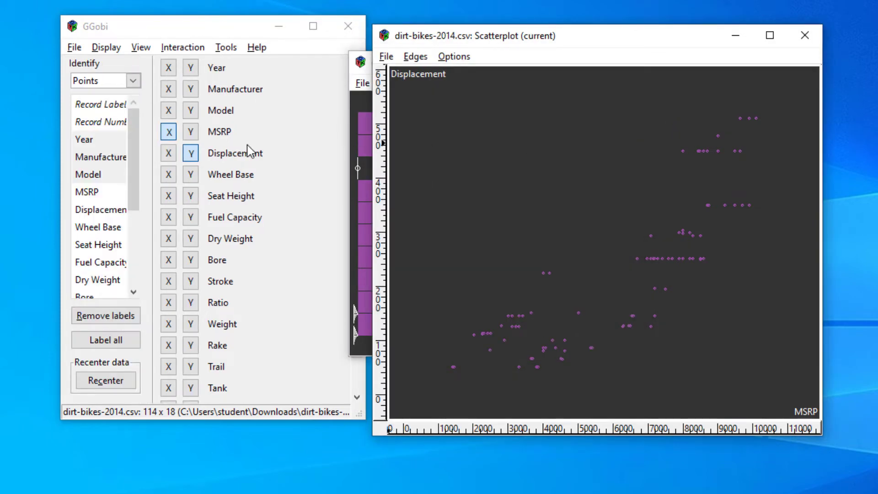
{"action": "left_click", "coordinate": [357, 126]}
{"action": "left_click_drag", "start_coordinate": [443, 64], "coordinate": [463, 64]}
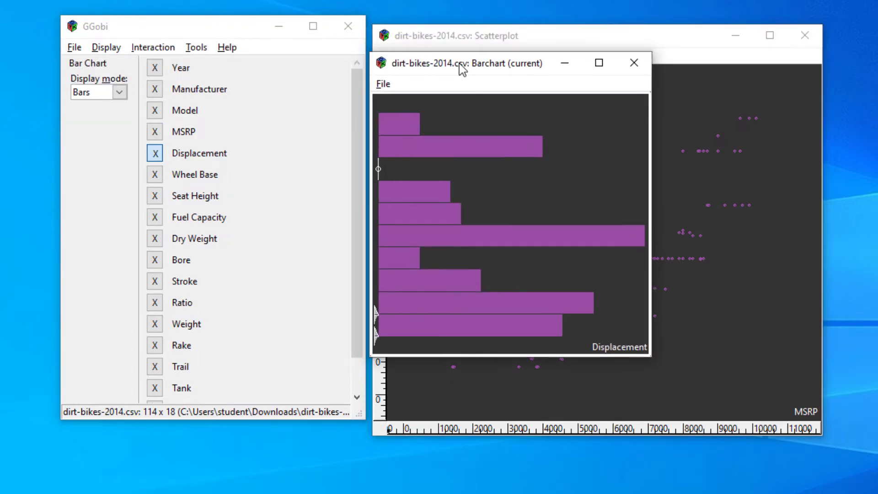
{"action": "left_click", "coordinate": [721, 144]}
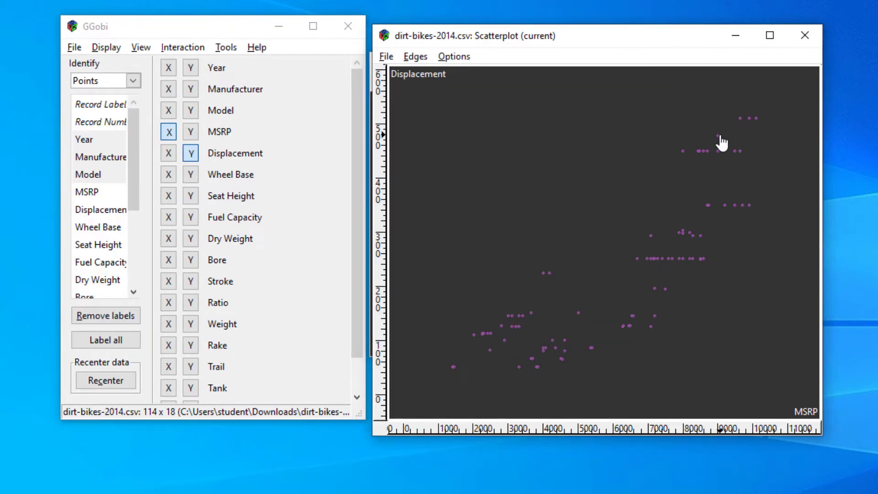
{"action": "mouse_move", "coordinate": [686, 147]}
Plot MSRP vertically, try Seat Height, Model and Displacement before Fuel Capacity horizontally, and shift the scatterplot window to expose the barchart.
{"action": "left_click", "coordinate": [192, 133]}
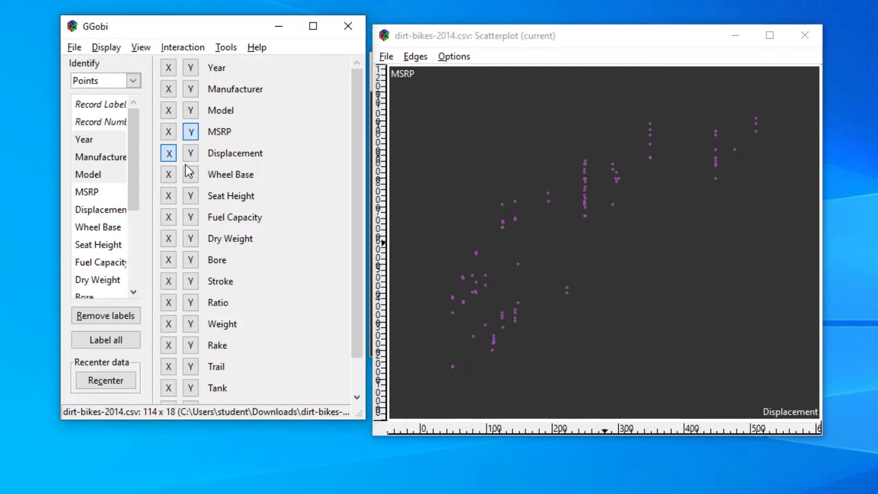
{"action": "left_click", "coordinate": [168, 195]}
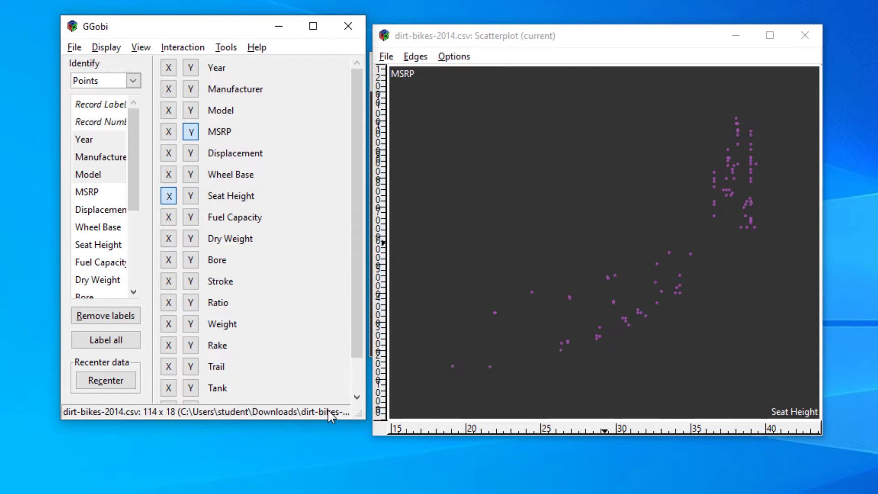
{"action": "left_click", "coordinate": [169, 111]}
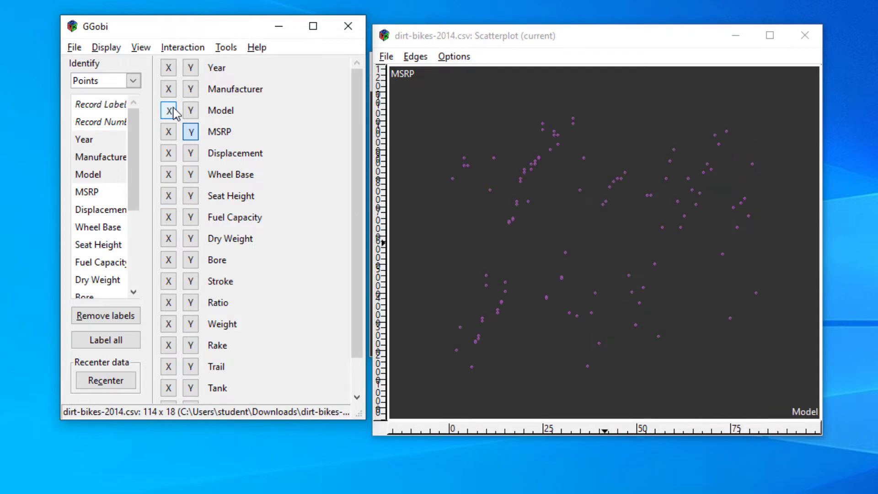
{"action": "left_click", "coordinate": [169, 153]}
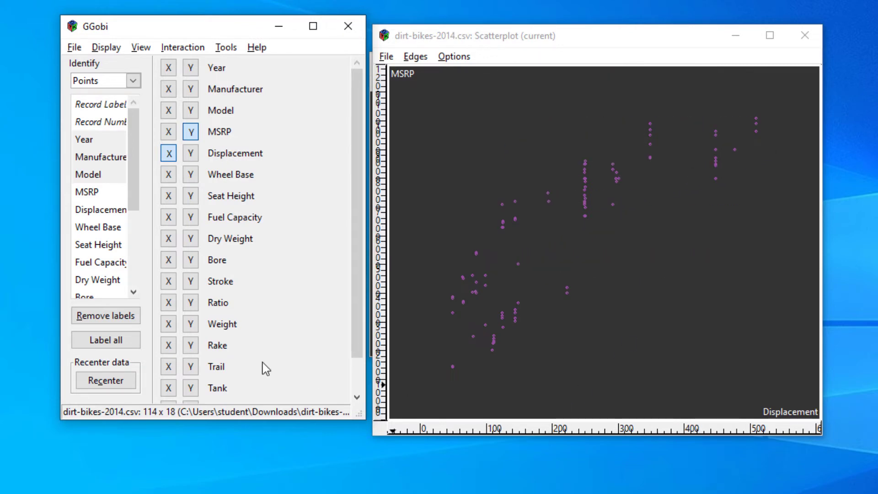
{"action": "left_click", "coordinate": [169, 218]}
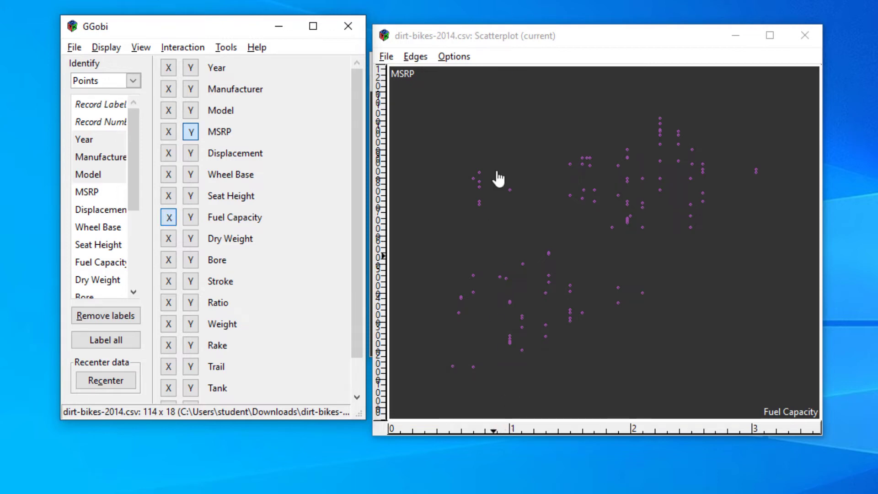
{"action": "left_click_drag", "start_coordinate": [517, 36], "coordinate": [544, 37]}
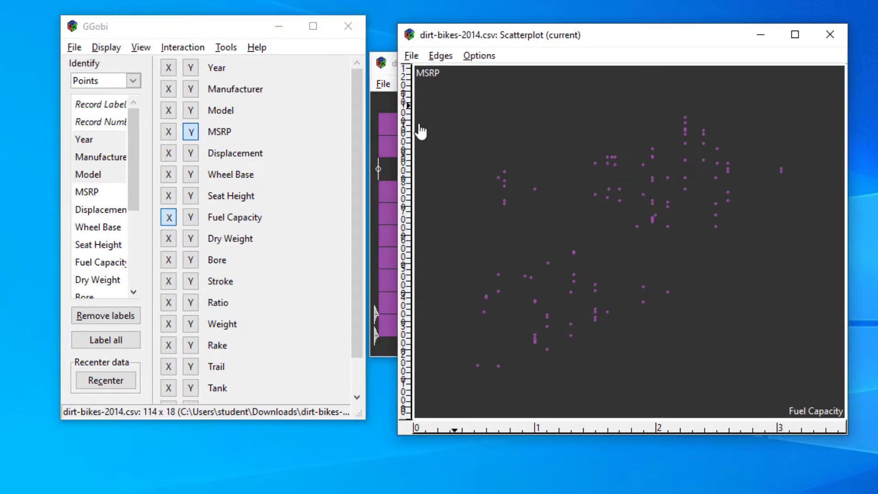
Make the Displacement barchart the current display, shift its window slightly, and switch its interaction mode to Brush.
{"action": "left_click", "coordinate": [386, 145]}
{"action": "left_click_drag", "start_coordinate": [494, 69], "coordinate": [514, 65]}
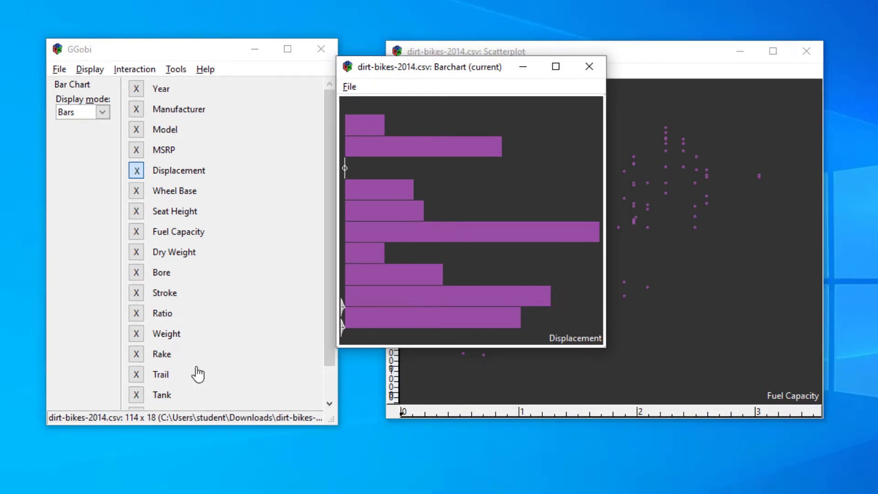
{"action": "left_click", "coordinate": [141, 68]}
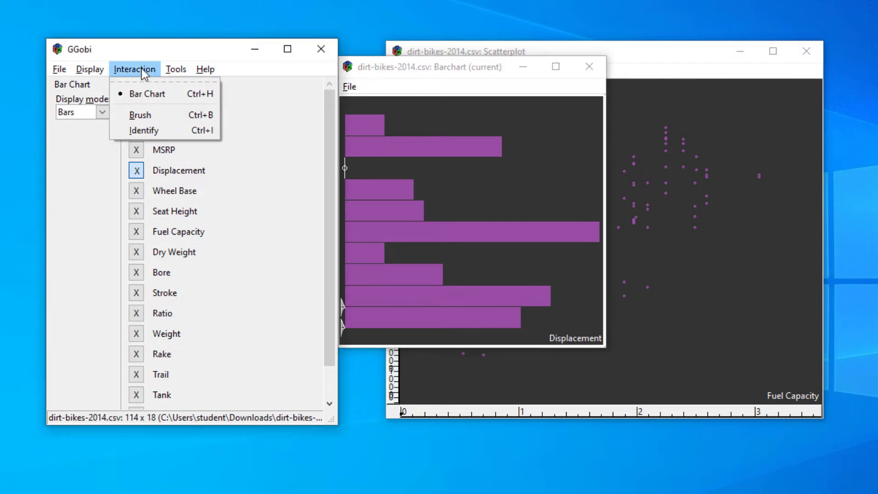
{"action": "left_click", "coordinate": [146, 115]}
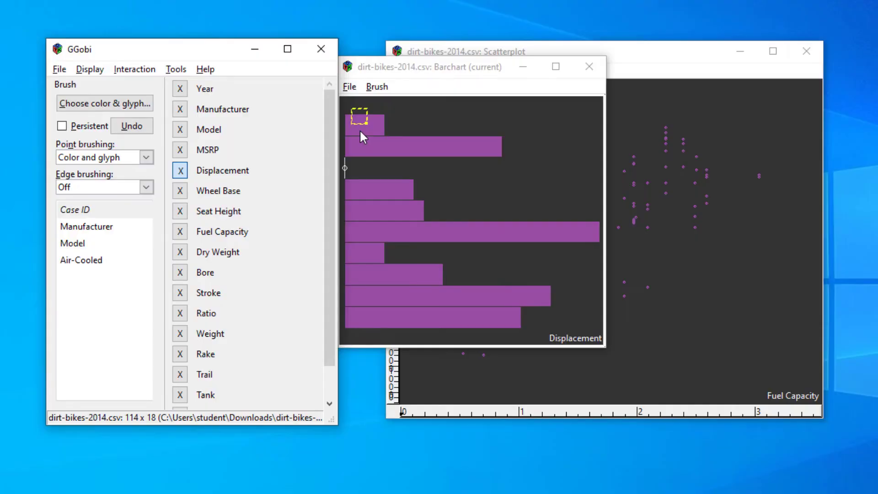
Brush the barchart's top two Displacement bars and down to the longest bar, examining the linked points in the scatterplot.
{"action": "mouse_move", "coordinate": [359, 130]}
{"action": "left_mouse_down"}
{"action": "mouse_move", "coordinate": [363, 120]}
{"action": "mouse_move", "coordinate": [382, 144]}
{"action": "left_mouse_up"}
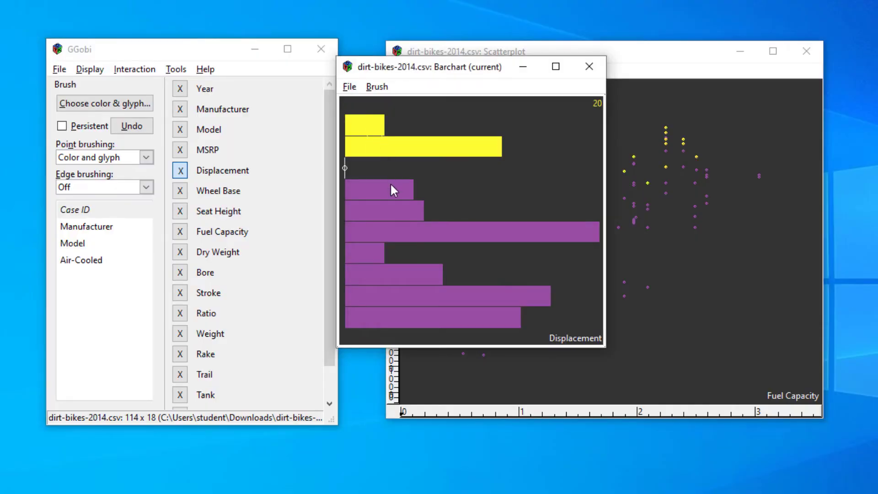
{"action": "mouse_move", "coordinate": [394, 189]}
{"action": "left_mouse_down"}
{"action": "mouse_move", "coordinate": [399, 213]}
{"action": "mouse_move", "coordinate": [471, 219]}
{"action": "mouse_move", "coordinate": [413, 198]}
{"action": "mouse_move", "coordinate": [401, 205]}
{"action": "mouse_move", "coordinate": [451, 201]}
{"action": "mouse_move", "coordinate": [422, 214]}
{"action": "mouse_move", "coordinate": [462, 234]}
{"action": "left_mouse_up"}
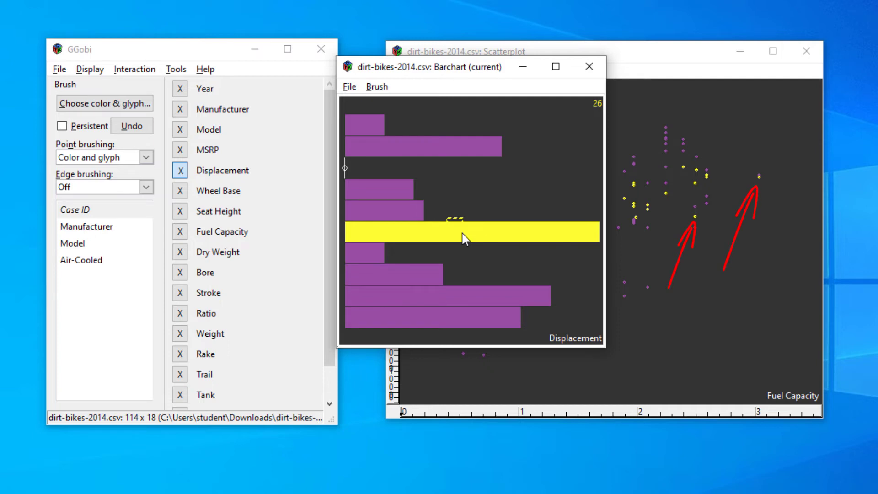
{"action": "left_click_drag", "start_coordinate": [463, 233], "coordinate": [466, 213]}
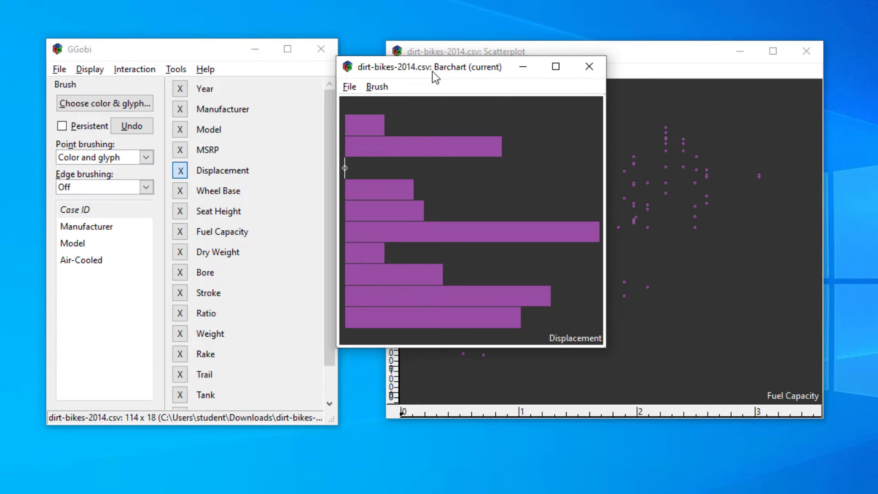
Move the barchart off the scatterplot, brush its longest bar to compare the linked points, and return the window over the scatterplot.
{"action": "left_click_drag", "start_coordinate": [473, 64], "coordinate": [245, 69]}
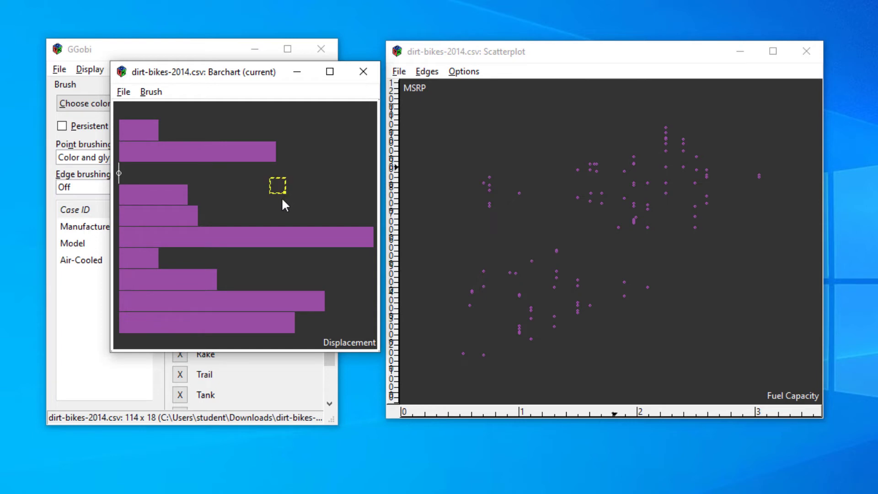
{"action": "left_click_drag", "start_coordinate": [276, 222], "coordinate": [274, 236]}
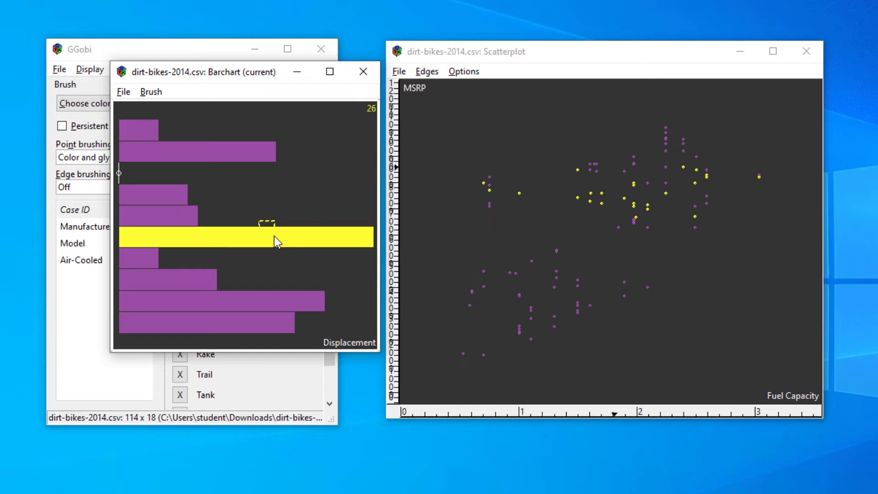
{"action": "left_click_drag", "start_coordinate": [274, 236], "coordinate": [261, 189]}
{"action": "mouse_move", "coordinate": [233, 78]}
{"action": "left_mouse_down"}
{"action": "mouse_move", "coordinate": [469, 93]}
{"action": "mouse_move", "coordinate": [447, 80]}
{"action": "mouse_move", "coordinate": [489, 80]}
{"action": "left_mouse_up"}
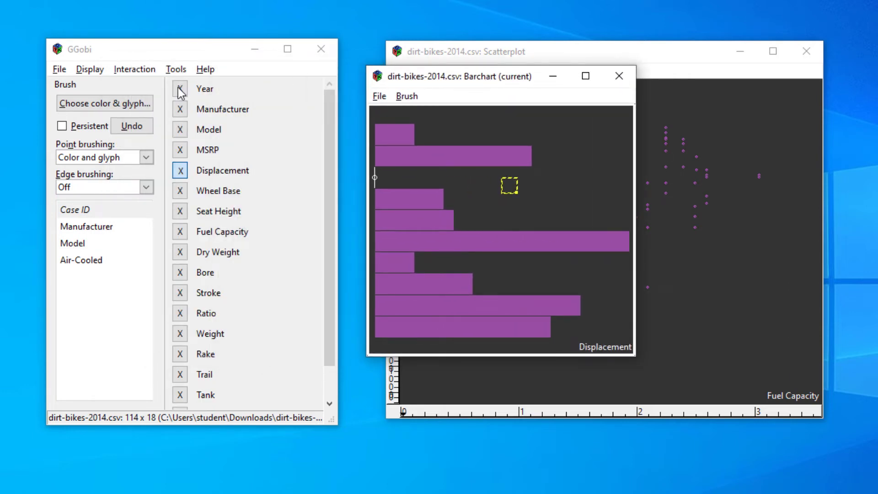
Set the brush to orange with the largest filled square glyph and brush the longest Displacement bar.
{"action": "left_click", "coordinate": [106, 103]}
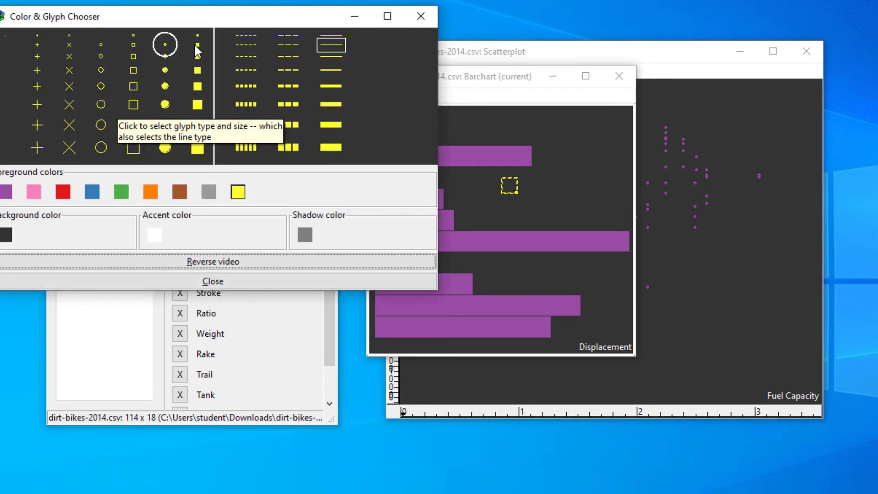
{"action": "left_click_drag", "start_coordinate": [198, 21], "coordinate": [218, 41]}
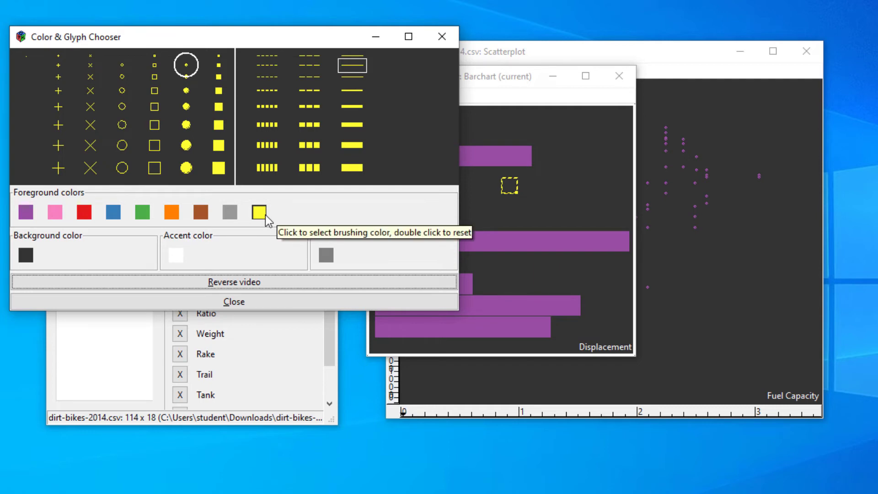
{"action": "left_click", "coordinate": [174, 217]}
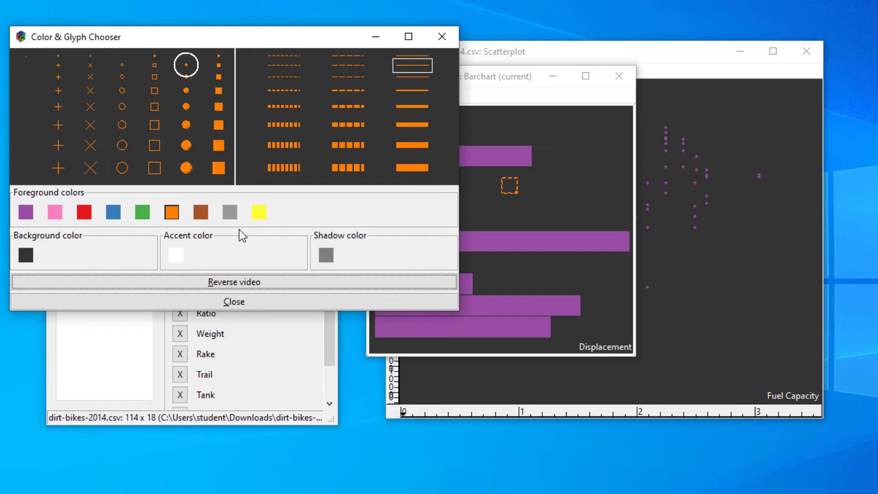
{"action": "left_click", "coordinate": [219, 168]}
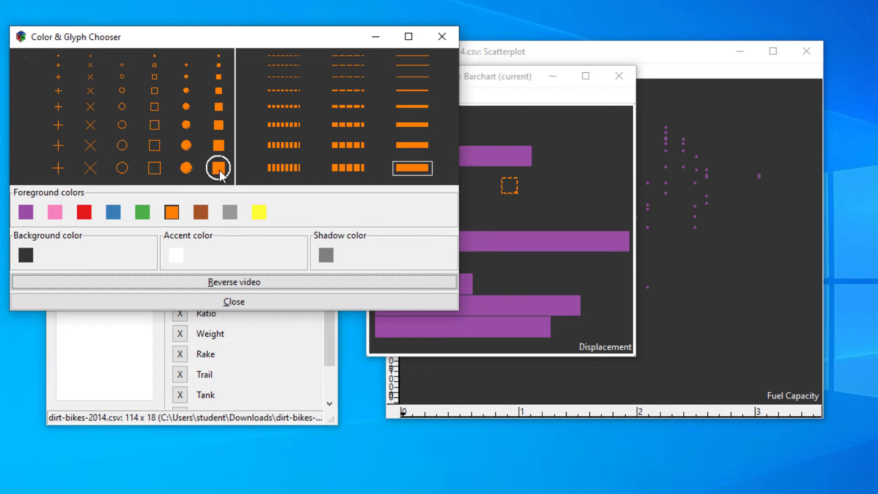
{"action": "left_click", "coordinate": [233, 307]}
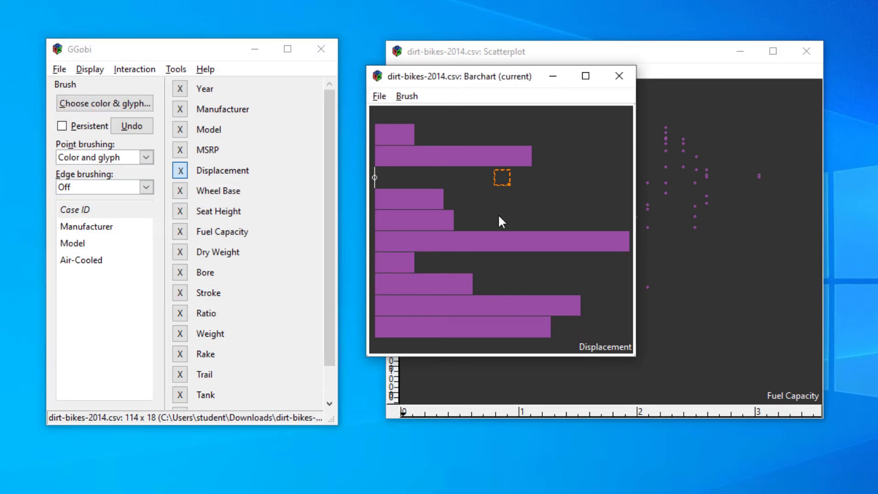
{"action": "left_click_drag", "start_coordinate": [497, 213], "coordinate": [500, 243]}
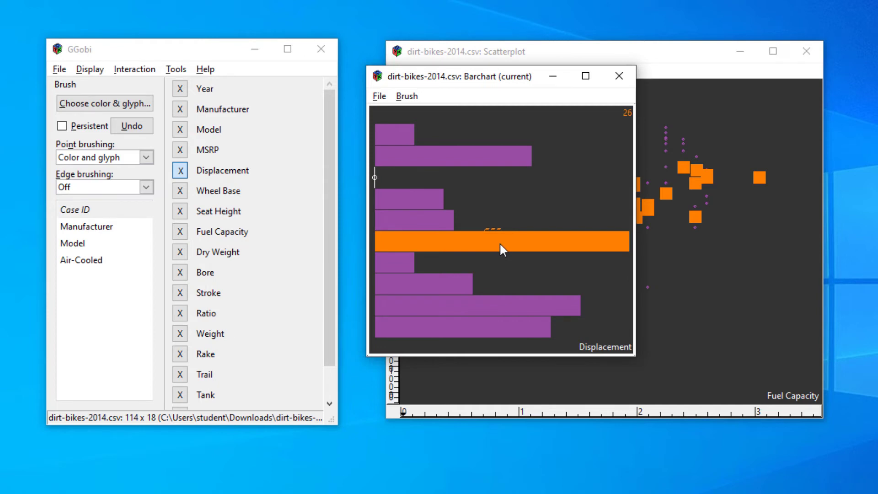
{"action": "left_click_drag", "start_coordinate": [499, 242], "coordinate": [498, 199]}
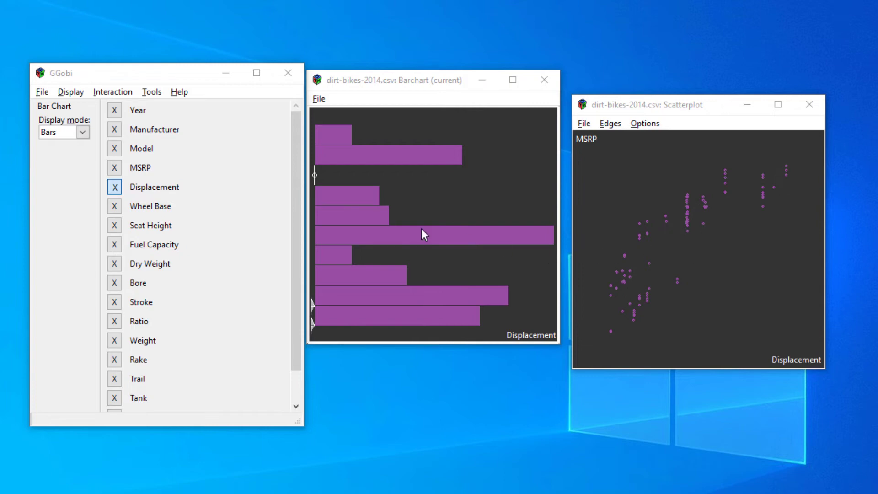
Plot Manufacturer in the barchart, then create a new scatterplot matrix and move its window below the control window's level, overlapping the scatterplot.
{"action": "left_click", "coordinate": [114, 130]}
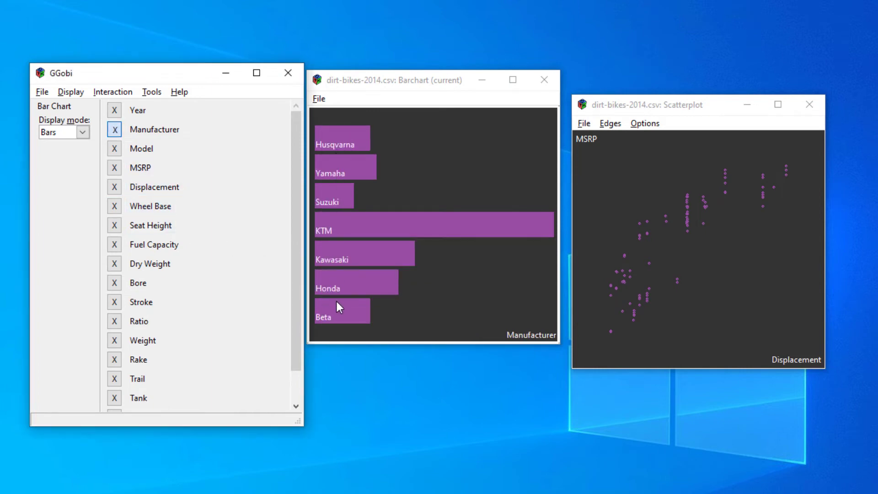
{"action": "left_click", "coordinate": [71, 92]}
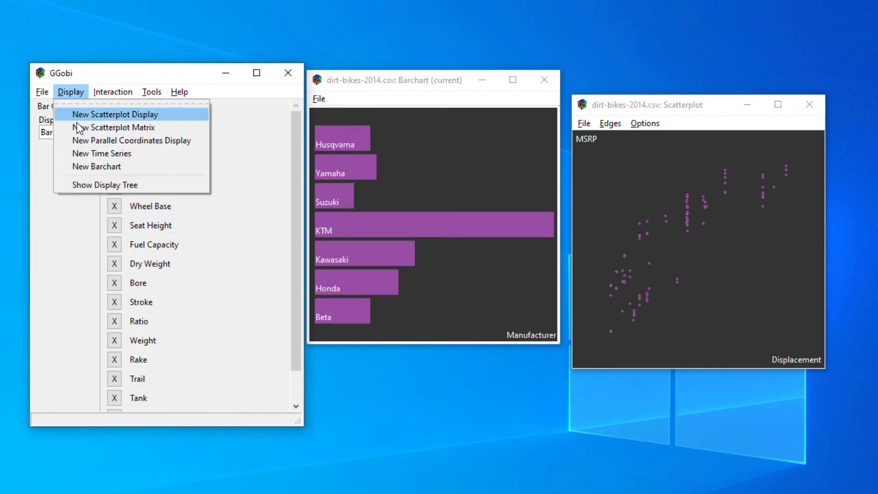
{"action": "left_click", "coordinate": [78, 125]}
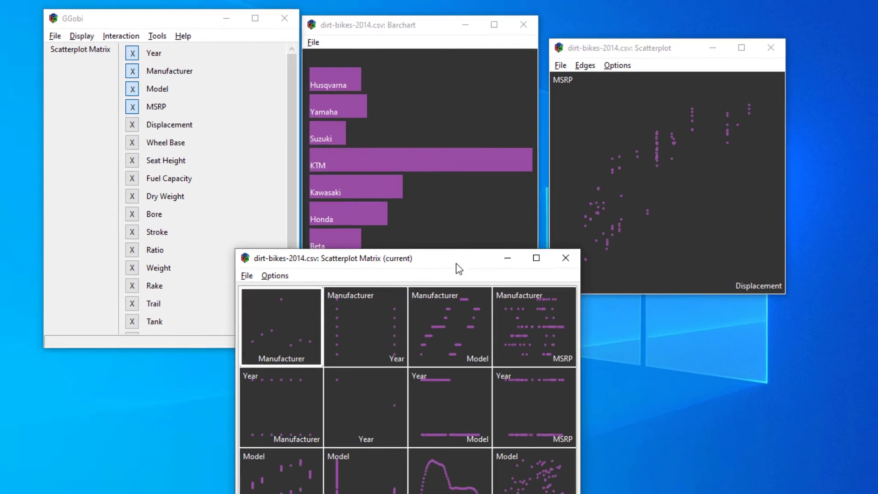
{"action": "left_click_drag", "start_coordinate": [471, 331], "coordinate": [669, 197]}
Remove Year, Manufacturer and Model from the scatterplot matrix and add Displacement, Wheel Base, Seat Height and Fuel Capacity.
{"action": "left_click", "coordinate": [125, 110]}
{"action": "left_click", "coordinate": [132, 72]}
{"action": "left_click", "coordinate": [132, 86]}
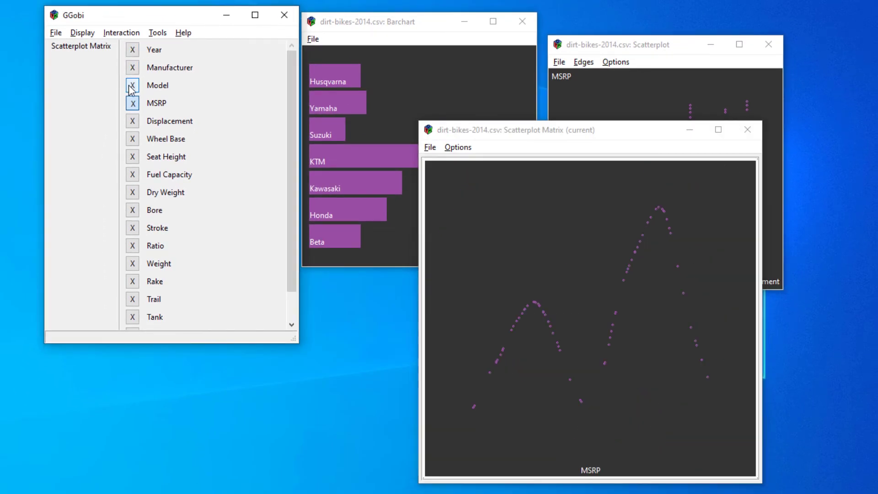
{"action": "left_click", "coordinate": [133, 122]}
{"action": "left_click", "coordinate": [133, 139]}
{"action": "left_click", "coordinate": [132, 156]}
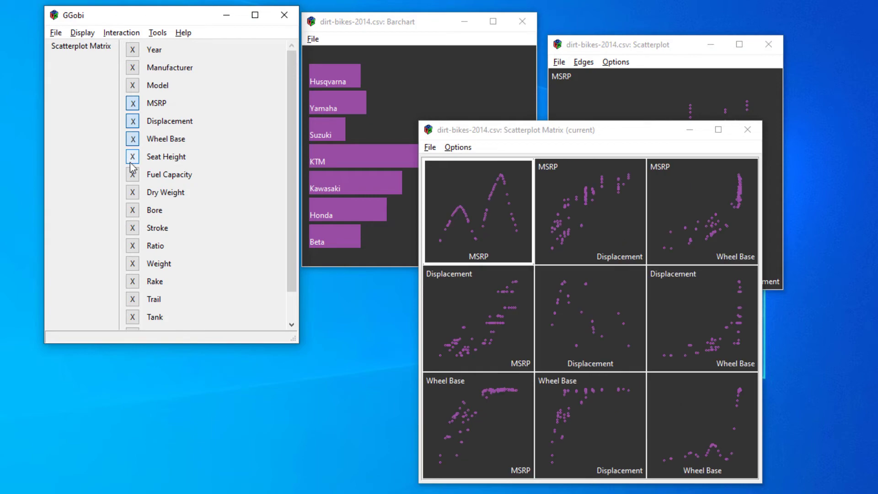
{"action": "left_click", "coordinate": [133, 174]}
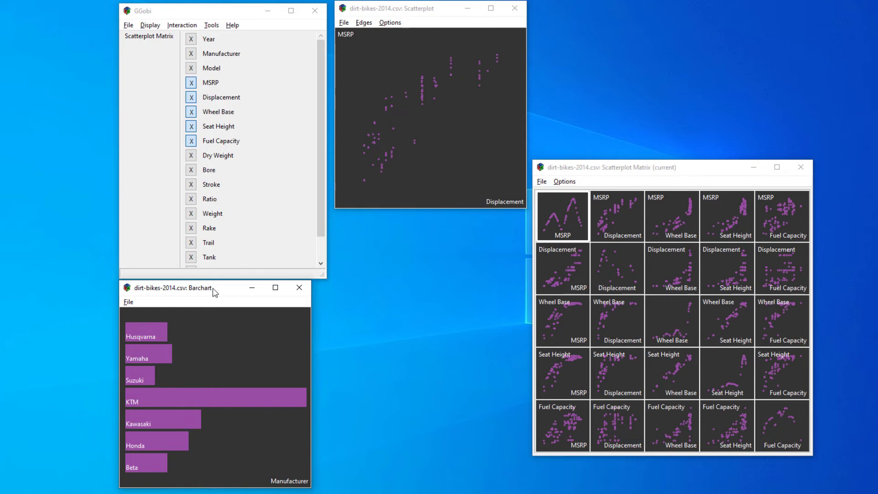
Create a second scatterplot beneath the first one, plotting Manufacturer horizontally and Model vertically.
{"action": "left_click", "coordinate": [150, 25]}
{"action": "left_click", "coordinate": [161, 40]}
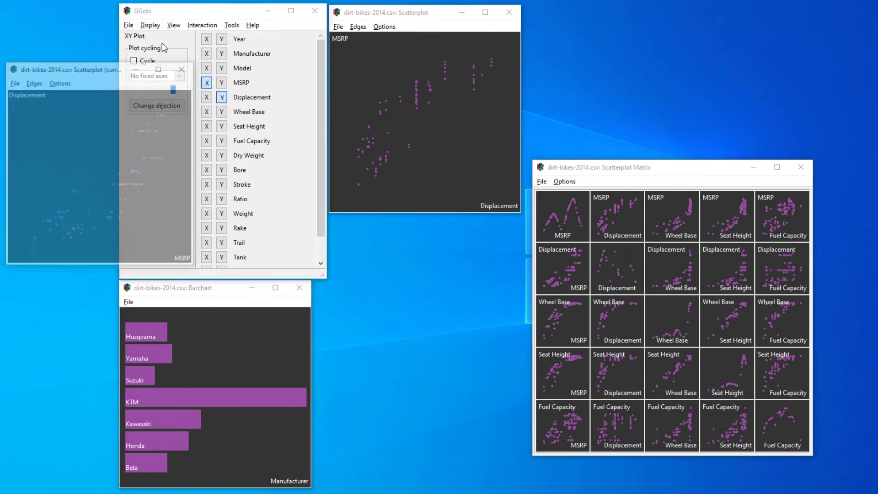
{"action": "left_click_drag", "start_coordinate": [99, 69], "coordinate": [426, 243]}
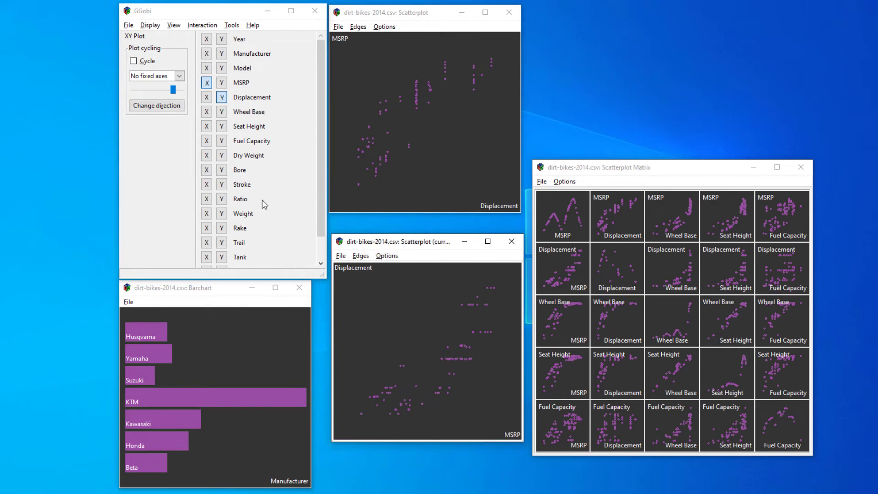
{"action": "left_click", "coordinate": [206, 54]}
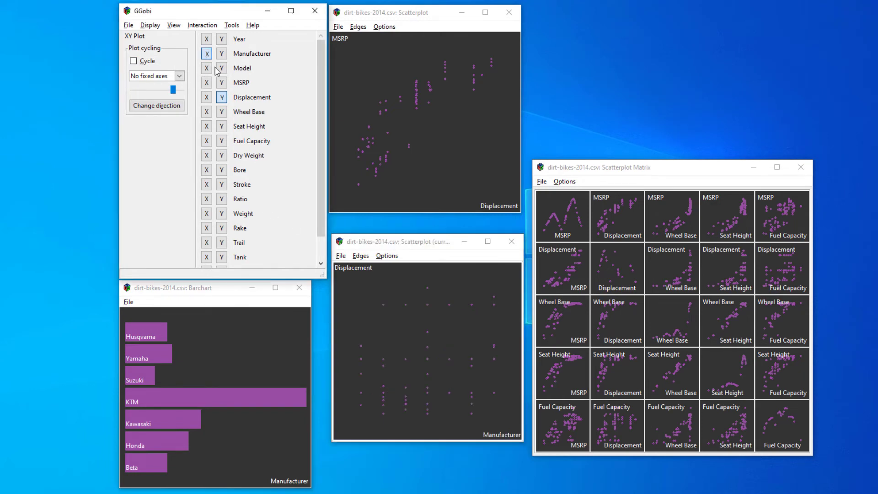
{"action": "left_click", "coordinate": [222, 68]}
Switch the Manufacturer barchart to Brush mode, open the Color & Glyph Chooser, and move it over the scatterplot matrix.
{"action": "left_click", "coordinate": [235, 329]}
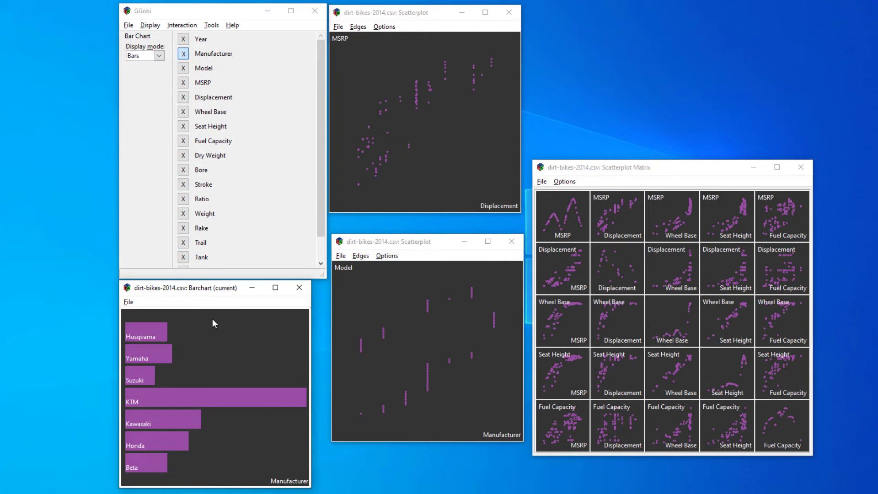
{"action": "left_click", "coordinate": [212, 25]}
{"action": "mouse_move", "coordinate": [185, 26]}
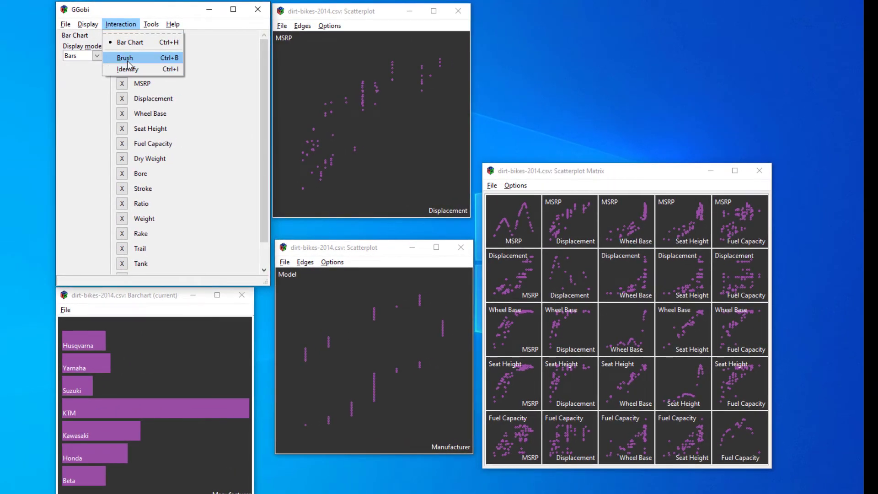
{"action": "left_click", "coordinate": [127, 58]}
{"action": "left_click", "coordinate": [99, 49]}
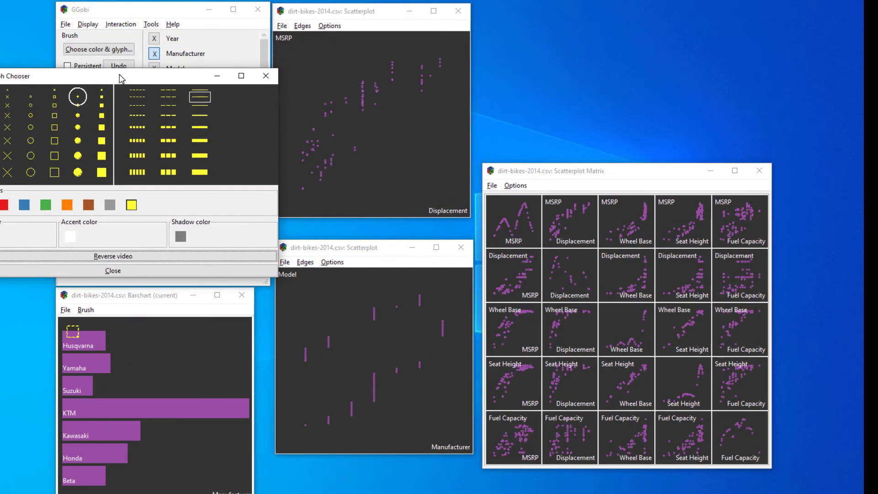
{"action": "left_click_drag", "start_coordinate": [118, 75], "coordinate": [654, 275]}
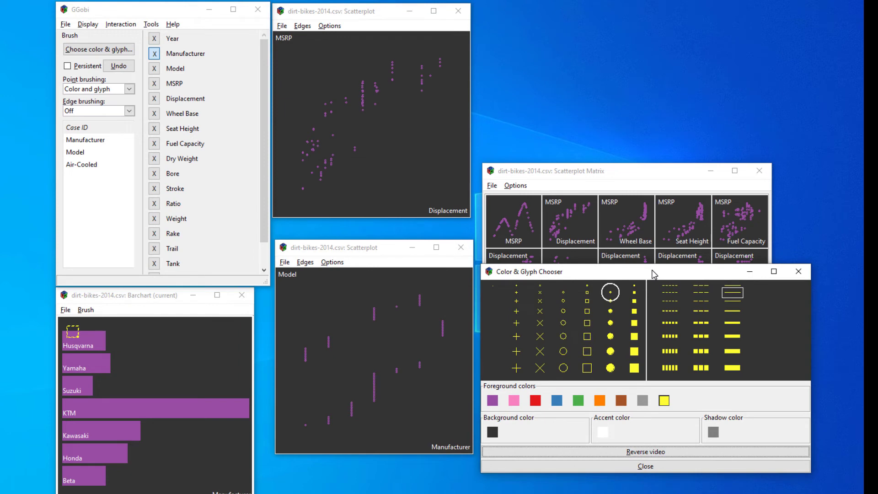
Brush the Husqvarna bar and examine its linked points in the Model versus Manufacturer scatterplot.
{"action": "left_click_drag", "start_coordinate": [75, 326], "coordinate": [77, 339]}
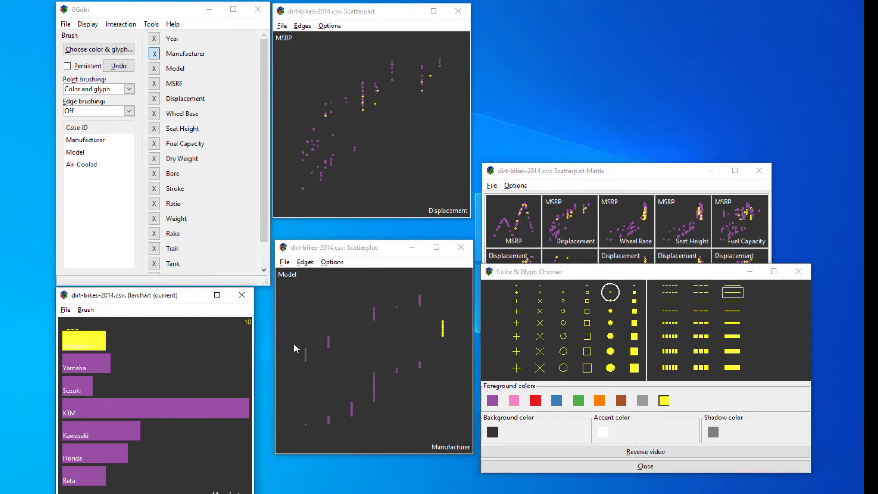
{"action": "left_click", "coordinate": [439, 328]}
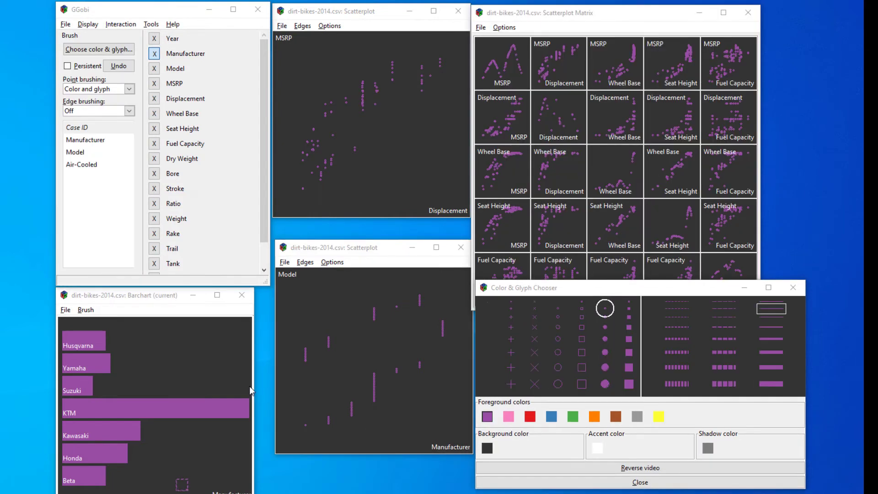
Turn on persistent brushing, then color the Beta bar pink and the Honda bar red.
{"action": "left_click", "coordinate": [67, 66]}
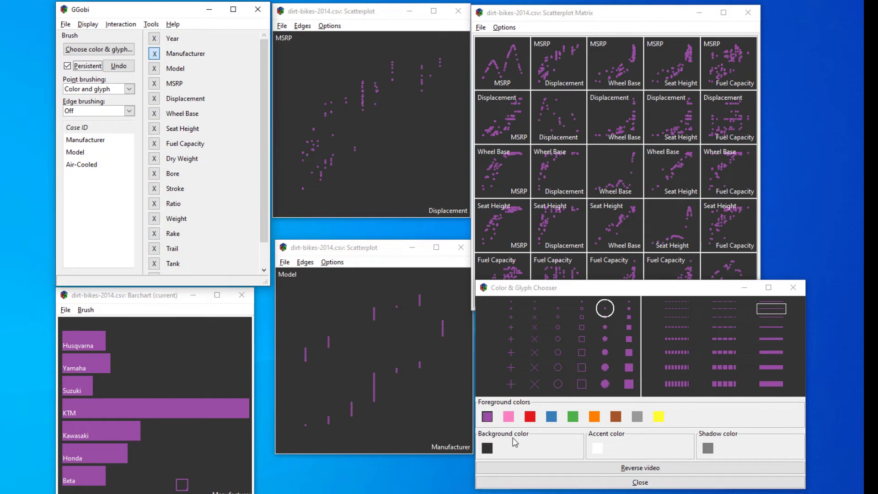
{"action": "left_click", "coordinate": [508, 416]}
{"action": "mouse_move", "coordinate": [182, 488]}
{"action": "left_mouse_down"}
{"action": "mouse_move", "coordinate": [123, 483]}
{"action": "mouse_move", "coordinate": [134, 485]}
{"action": "left_mouse_up"}
{"action": "left_click", "coordinate": [529, 417]}
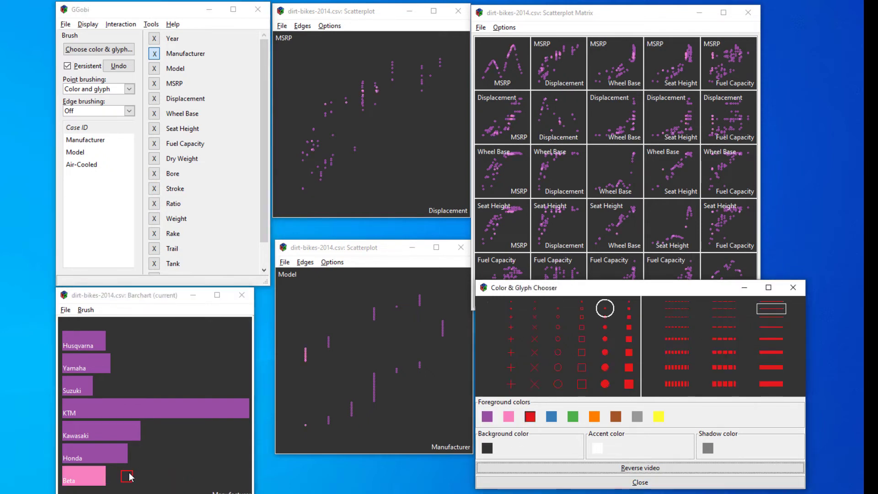
{"action": "mouse_move", "coordinate": [128, 476]}
{"action": "left_mouse_down"}
{"action": "mouse_move", "coordinate": [127, 468]}
{"action": "mouse_move", "coordinate": [156, 461]}
{"action": "left_mouse_up"}
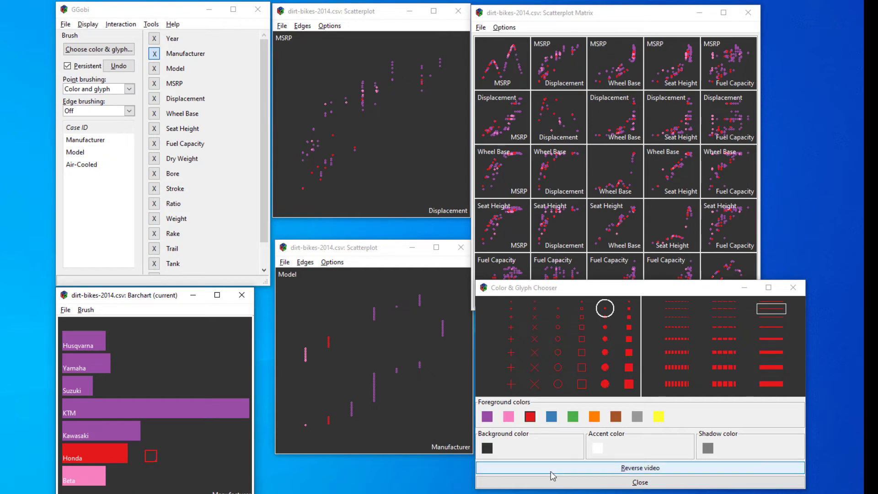
Color the Kawasaki bar blue and the KTM bar green with the persistent brush.
{"action": "left_click", "coordinate": [551, 416]}
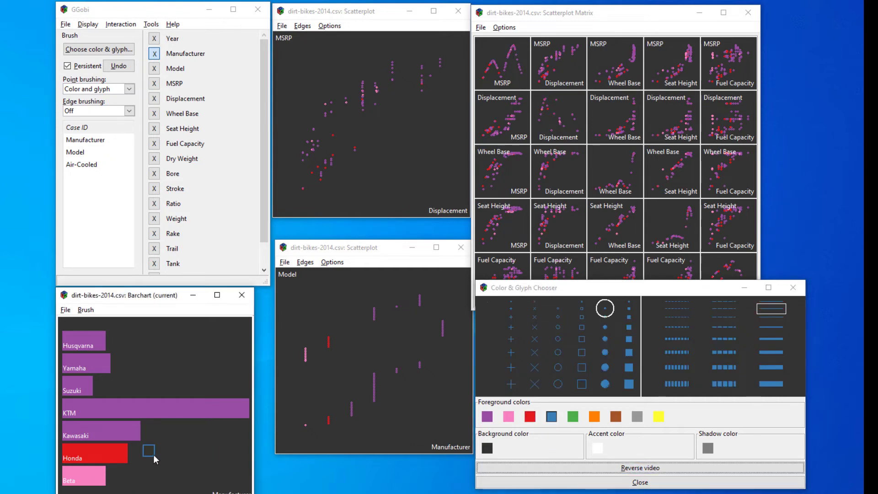
{"action": "mouse_move", "coordinate": [150, 443]}
{"action": "left_mouse_down"}
{"action": "mouse_move", "coordinate": [182, 440]}
{"action": "mouse_move", "coordinate": [177, 391]}
{"action": "left_mouse_up"}
{"action": "left_click", "coordinate": [572, 417]}
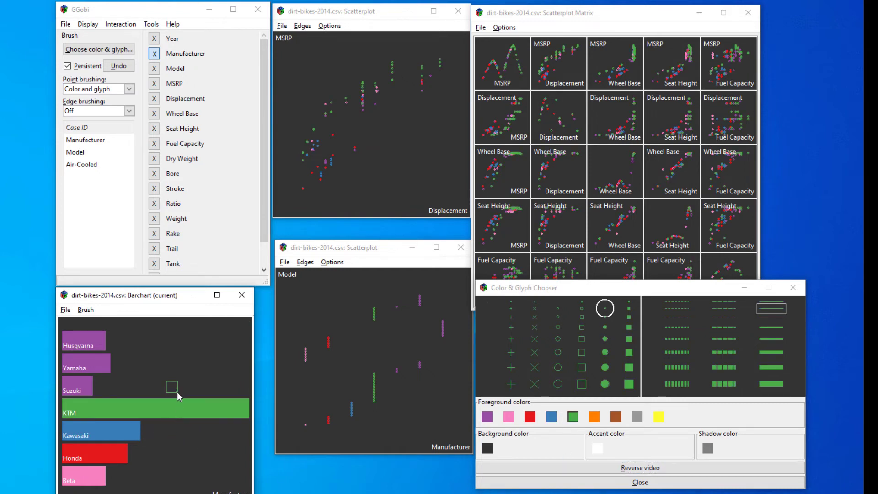
Color the Suzuki bar orange, the Yamaha bar brown and the Husqvarna bar gray with the persistent brush, then close the color chooser.
{"action": "left_click", "coordinate": [594, 416]}
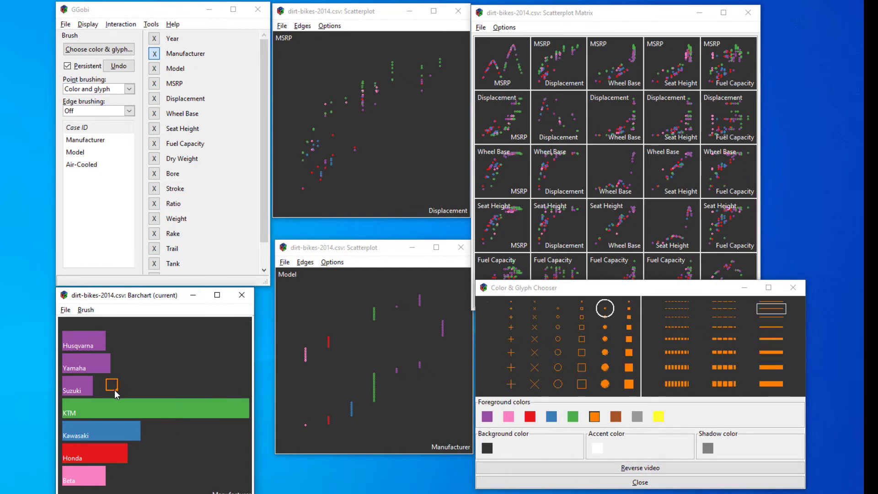
{"action": "left_click_drag", "start_coordinate": [114, 389], "coordinate": [97, 394]}
{"action": "left_click", "coordinate": [615, 417]}
{"action": "mouse_move", "coordinate": [120, 372]}
{"action": "left_mouse_down"}
{"action": "mouse_move", "coordinate": [112, 373]}
{"action": "mouse_move", "coordinate": [135, 374]}
{"action": "left_mouse_up"}
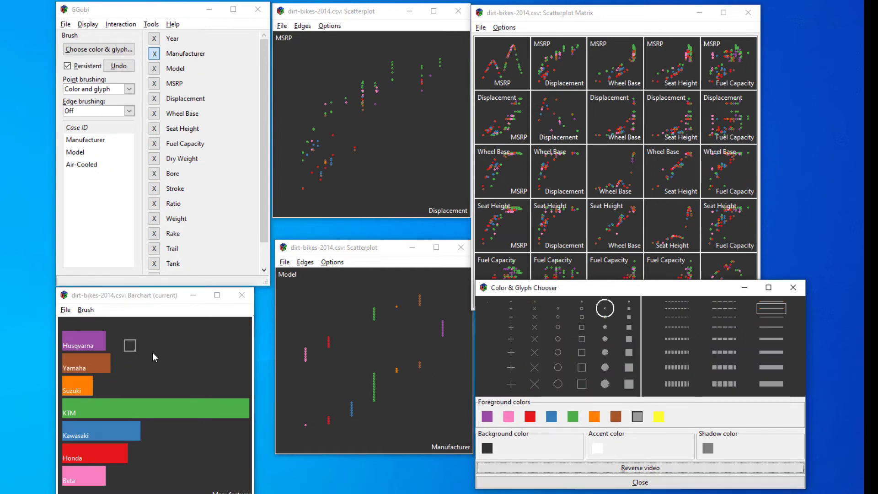
{"action": "mouse_move", "coordinate": [136, 342]}
{"action": "left_mouse_down"}
{"action": "mouse_move", "coordinate": [109, 340]}
{"action": "mouse_move", "coordinate": [135, 348]}
{"action": "left_mouse_up"}
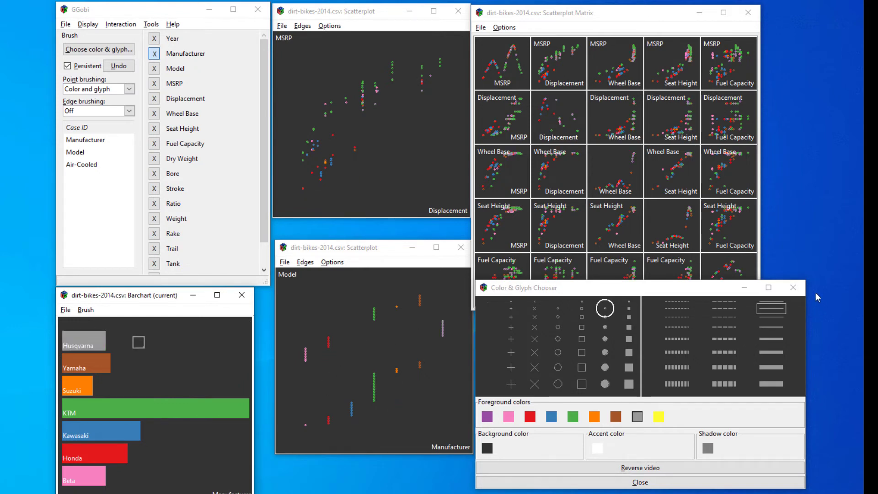
{"action": "left_click", "coordinate": [643, 481]}
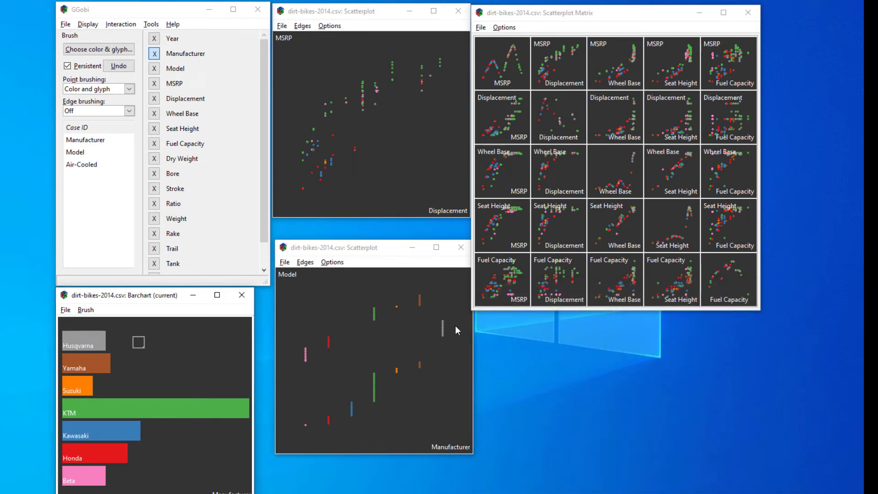
Switch the MSRP versus Displacement scatterplot to a 2D Tour view.
{"action": "left_click", "coordinate": [373, 222]}
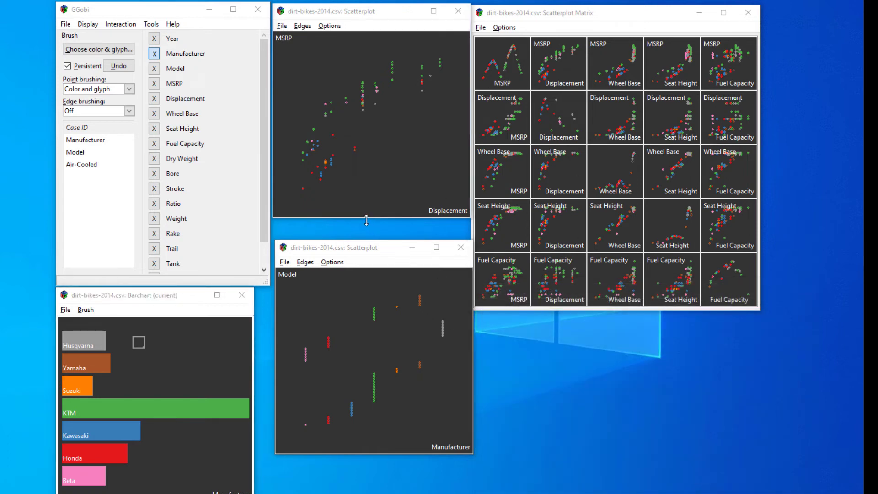
{"action": "left_click", "coordinate": [343, 143]}
{"action": "left_click", "coordinate": [112, 24]}
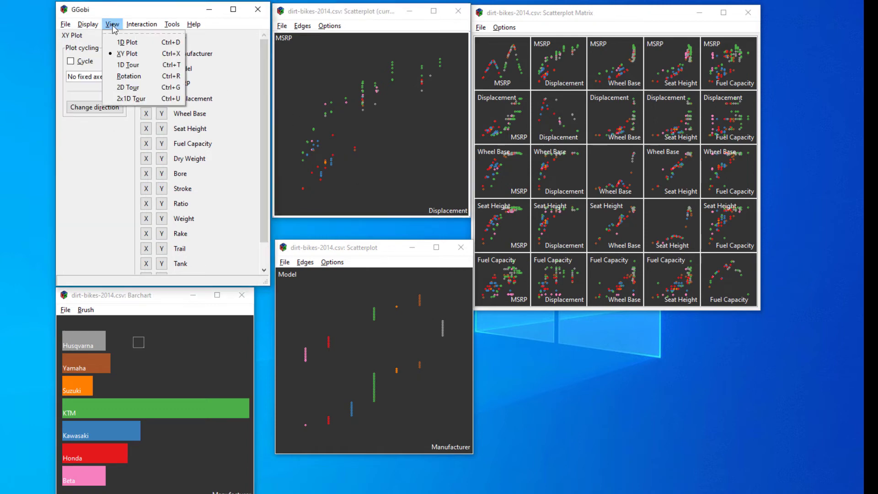
{"action": "left_click", "coordinate": [130, 87]}
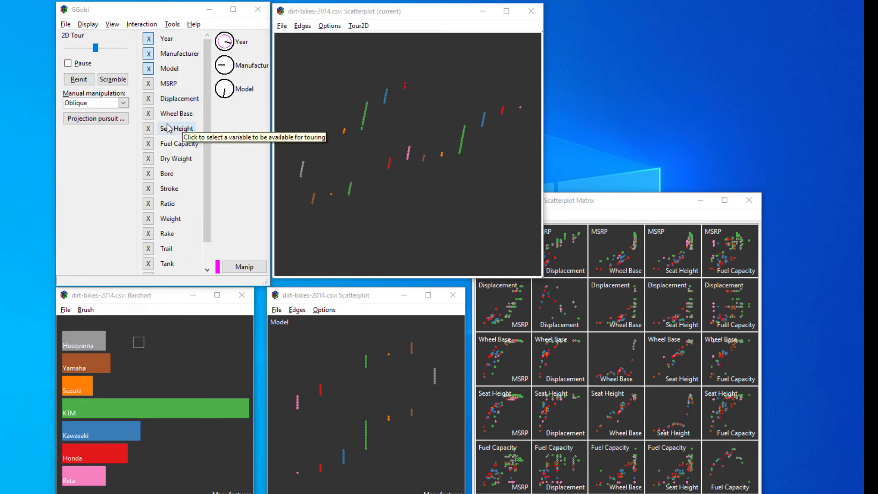
Add MSRP, Displacement, Wheel Base and Seat Height to the 2D tour and remove Year, Manufacturer and Model.
{"action": "left_click", "coordinate": [147, 84]}
{"action": "left_click", "coordinate": [149, 99]}
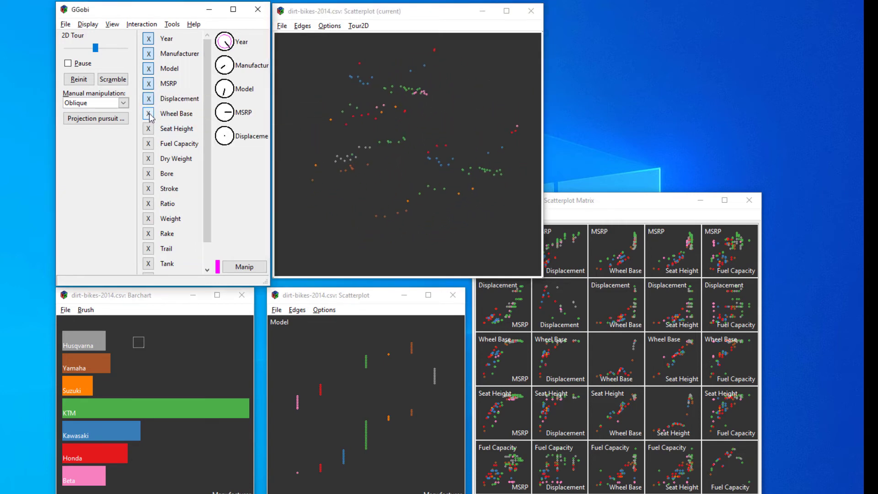
{"action": "left_click", "coordinate": [148, 114]}
{"action": "left_click", "coordinate": [148, 129]}
{"action": "left_click", "coordinate": [148, 38]}
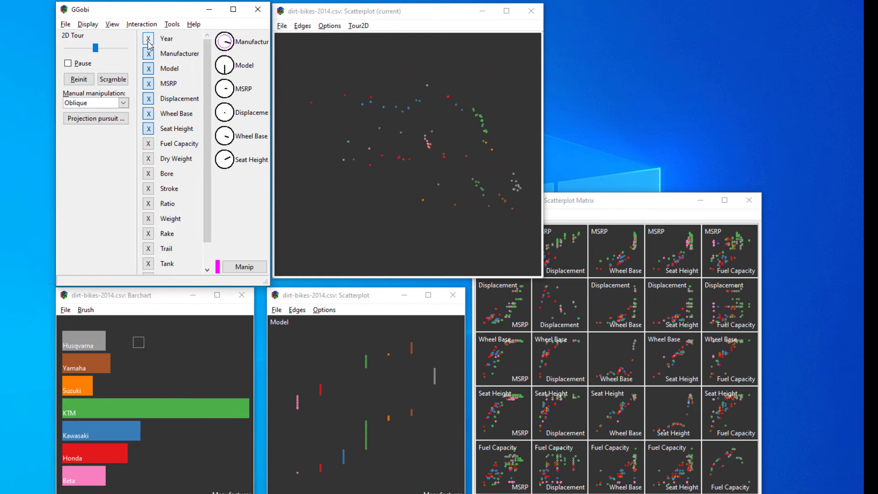
{"action": "left_click", "coordinate": [148, 53]}
{"action": "left_click", "coordinate": [148, 68]}
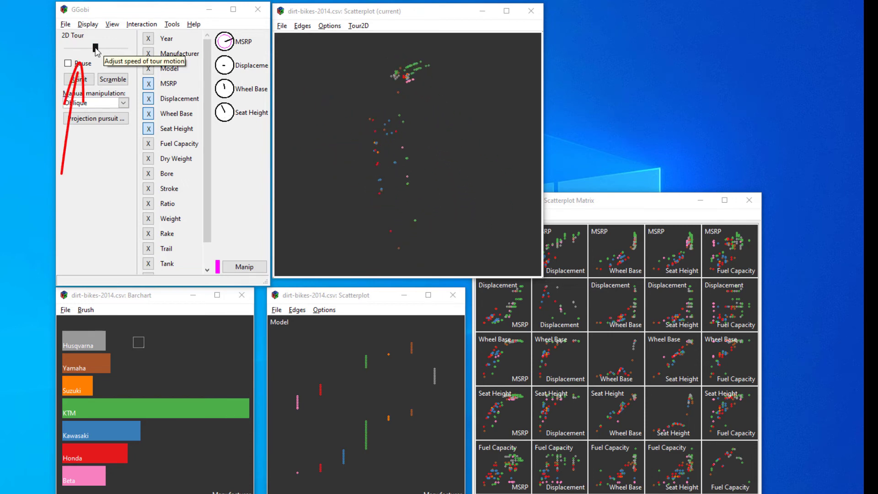
Raise the tour speed slightly, pause the tour, and manually rotate the projection in the tour plot.
{"action": "mouse_move", "coordinate": [95, 48]}
{"action": "left_mouse_down"}
{"action": "mouse_move", "coordinate": [79, 50]}
{"action": "mouse_move", "coordinate": [124, 55]}
{"action": "mouse_move", "coordinate": [101, 56]}
{"action": "left_mouse_up"}
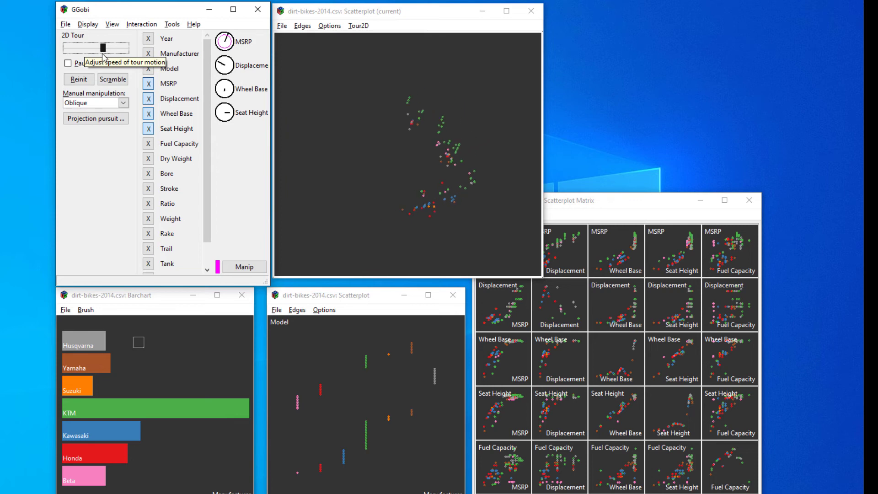
{"action": "left_click", "coordinate": [294, 186]}
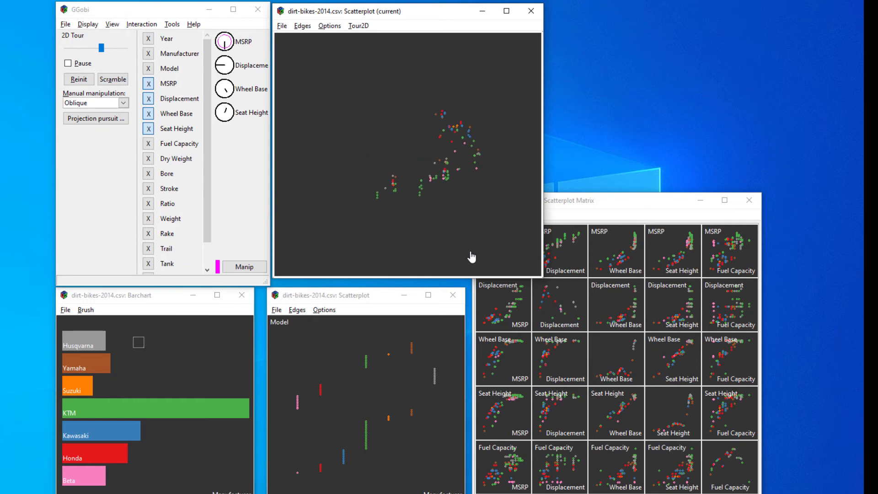
{"action": "left_click", "coordinate": [79, 64]}
{"action": "left_click_drag", "start_coordinate": [484, 165], "coordinate": [403, 176]}
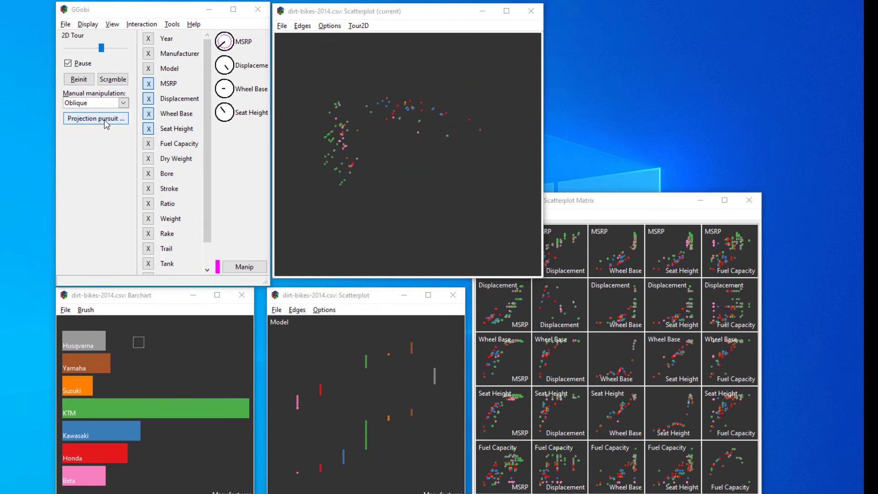
Open the 2D projection pursuit window, place it just below the tour plot, and resume the tour.
{"action": "left_click", "coordinate": [105, 120]}
{"action": "left_click_drag", "start_coordinate": [80, 103], "coordinate": [480, 310]}
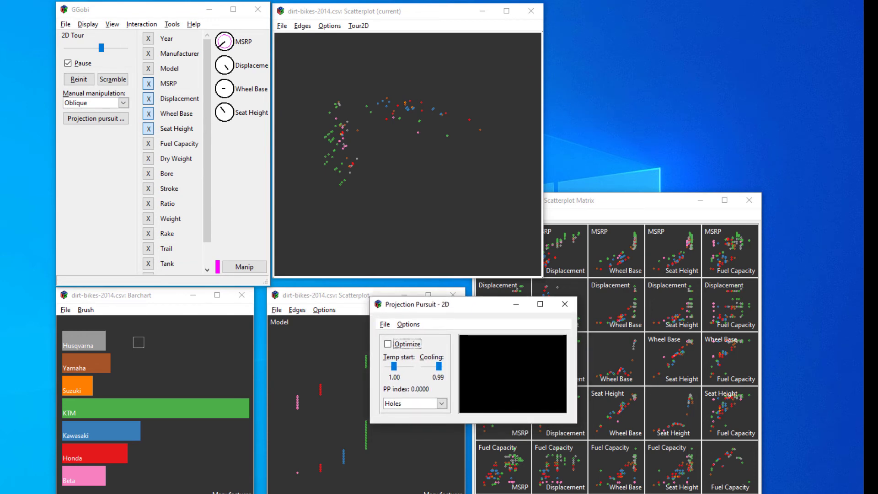
{"action": "left_click", "coordinate": [68, 64]}
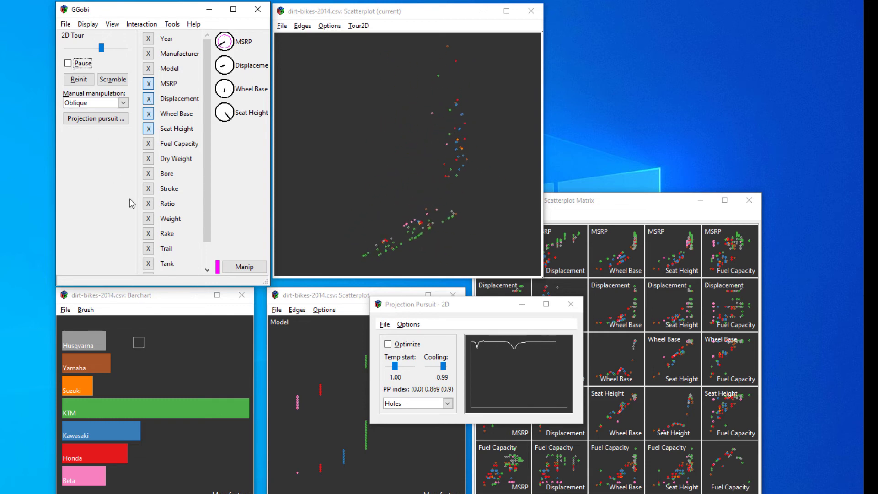
Try the Central Mass projection pursuit index on the running tour, then return to Holes.
{"action": "left_click", "coordinate": [448, 405]}
{"action": "left_click", "coordinate": [424, 429]}
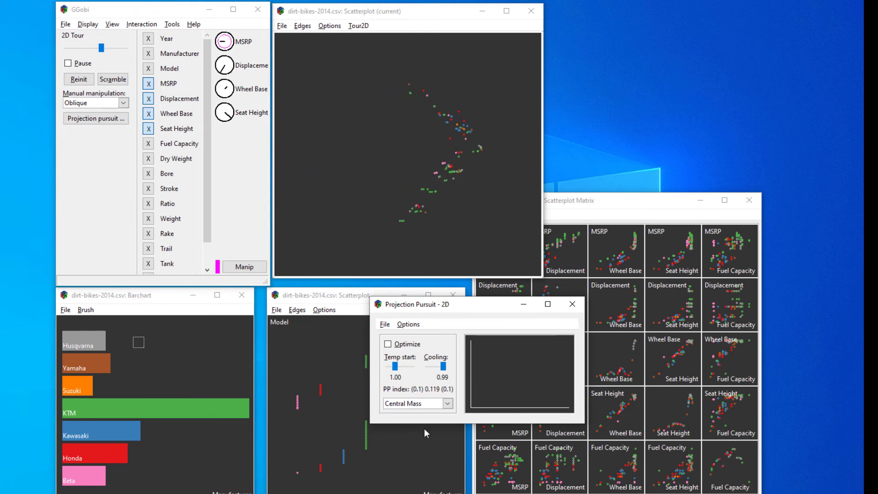
{"action": "left_click", "coordinate": [448, 403]}
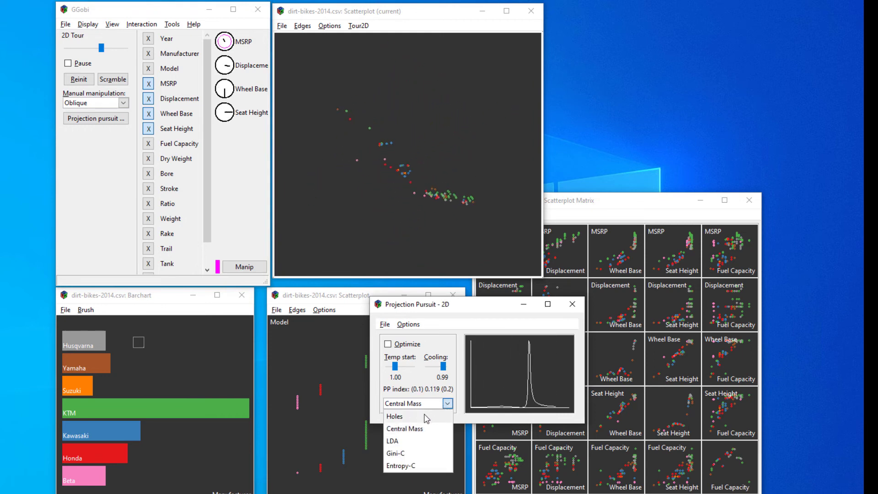
{"action": "left_click", "coordinate": [426, 417]}
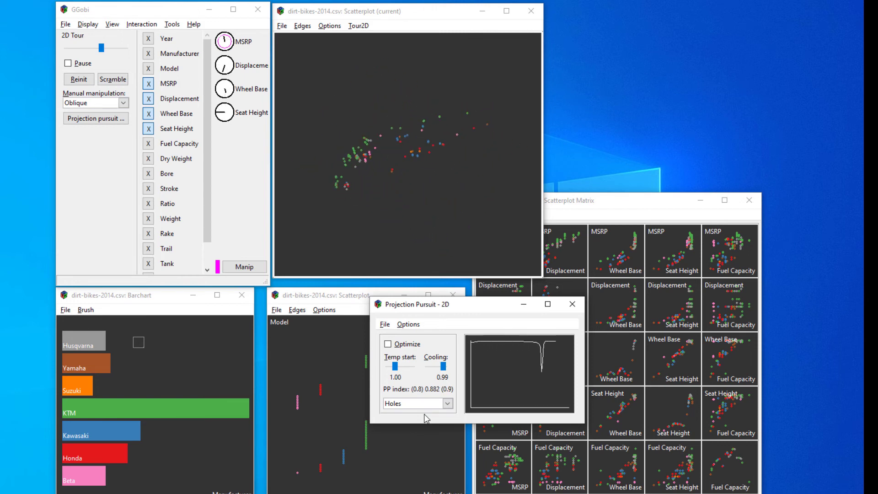
Set the projection pursuit index to Central Mass and turn on optimization.
{"action": "left_click", "coordinate": [447, 403]}
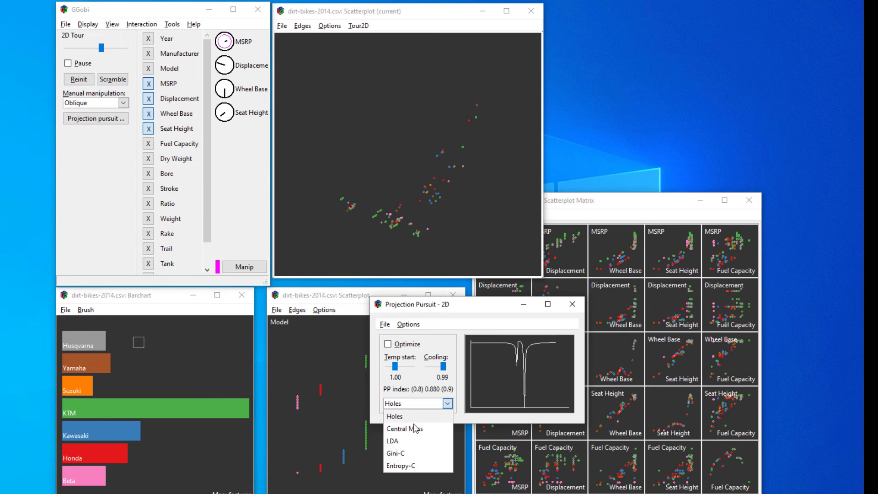
{"action": "left_click", "coordinate": [402, 427]}
{"action": "left_click", "coordinate": [388, 345]}
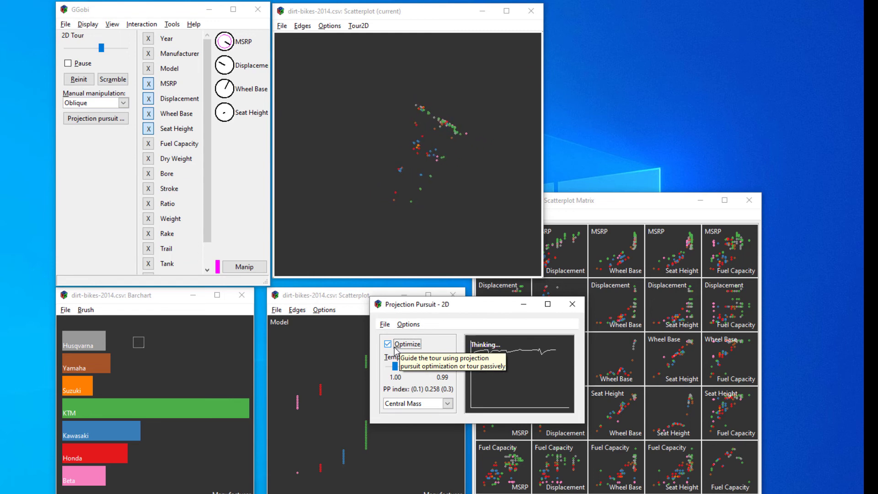
Optimize the tour with the Holes index instead, scrambling the projection twice to restart the search from different views.
{"action": "left_click", "coordinate": [419, 406]}
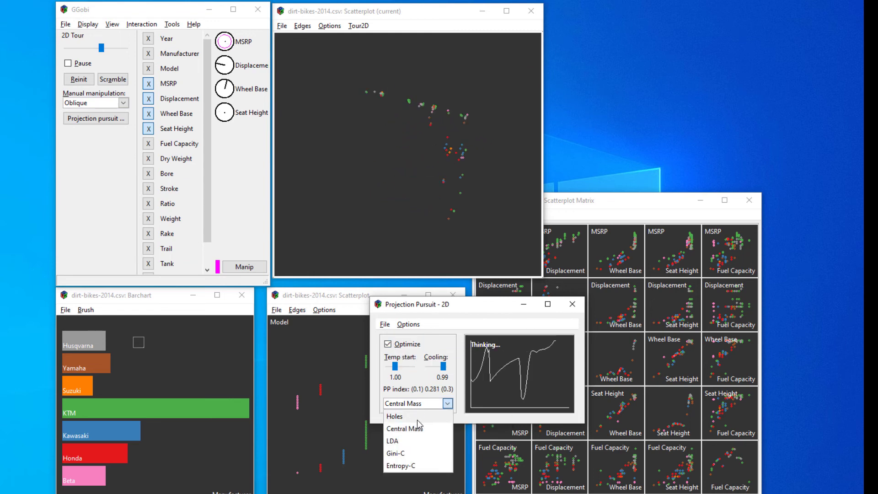
{"action": "left_click", "coordinate": [403, 419]}
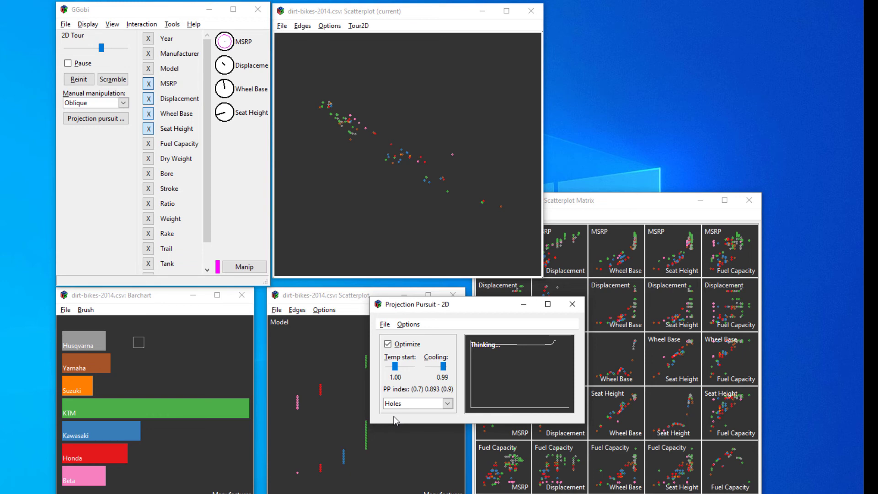
{"action": "left_click", "coordinate": [113, 79]}
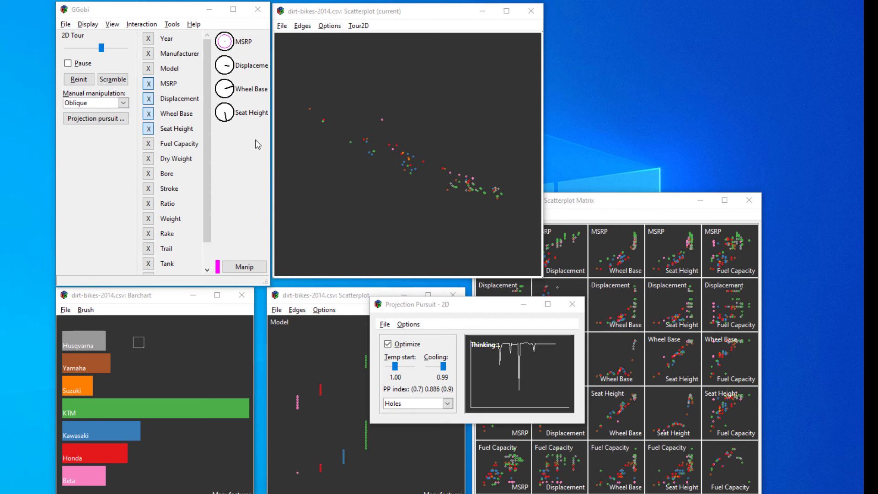
{"action": "left_click", "coordinate": [398, 228]}
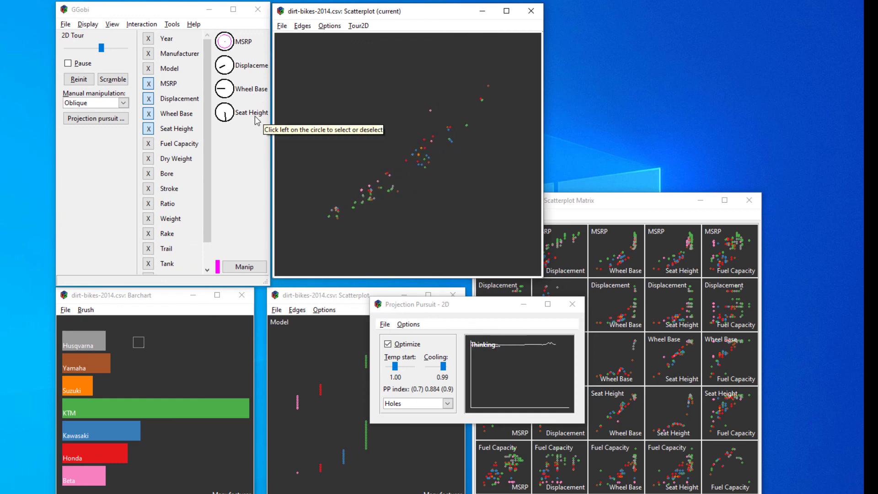
{"action": "left_click", "coordinate": [113, 79]}
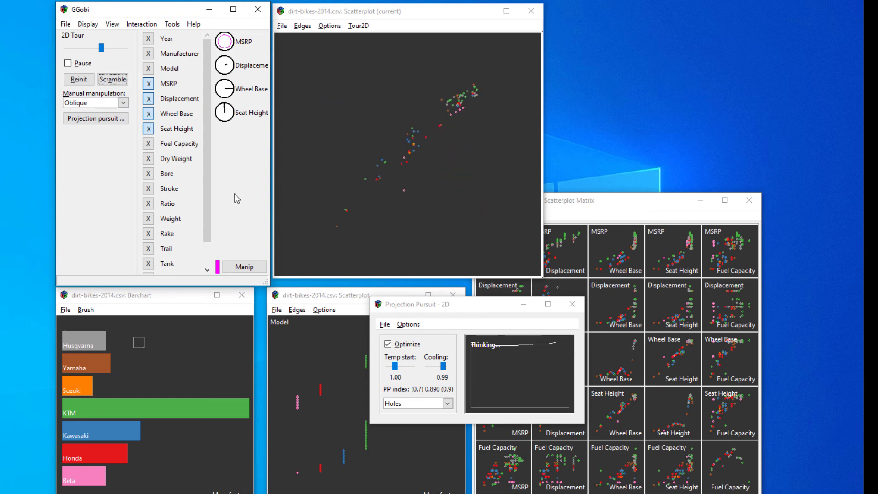
Switch the optimized index back to Central Mass and scramble the tour projection again.
{"action": "left_click", "coordinate": [446, 403]}
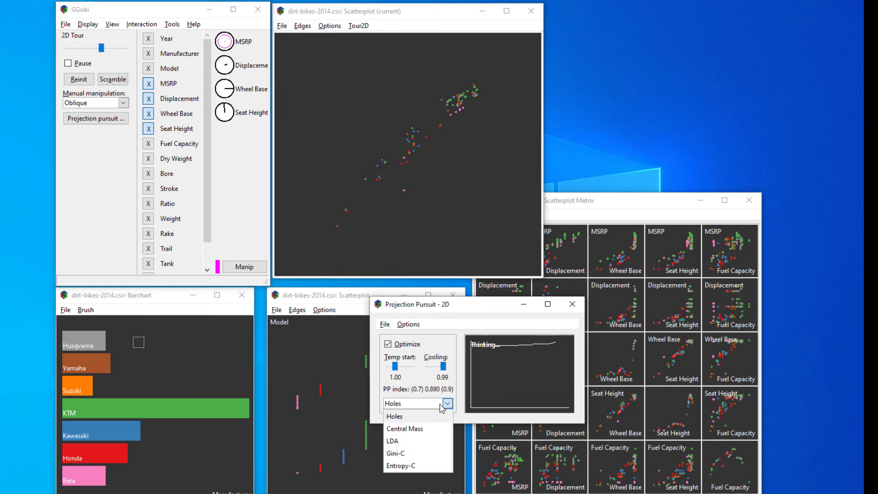
{"action": "left_click", "coordinate": [426, 430]}
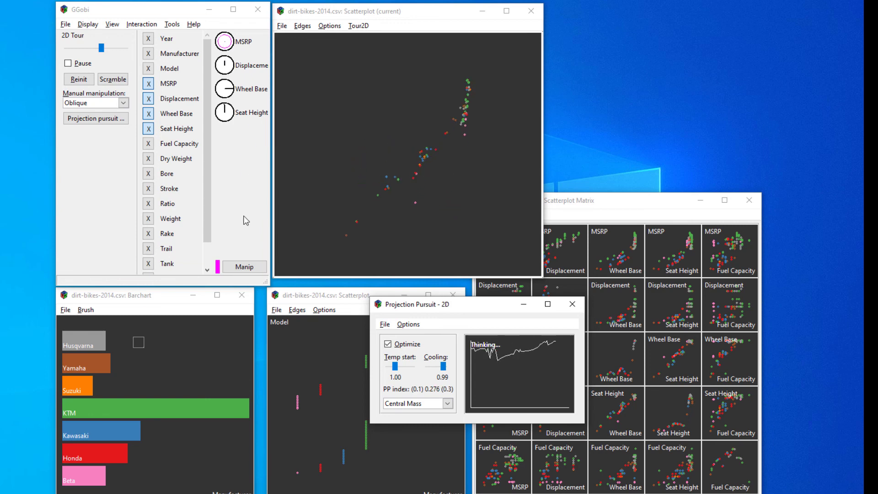
{"action": "left_click", "coordinate": [68, 63]}
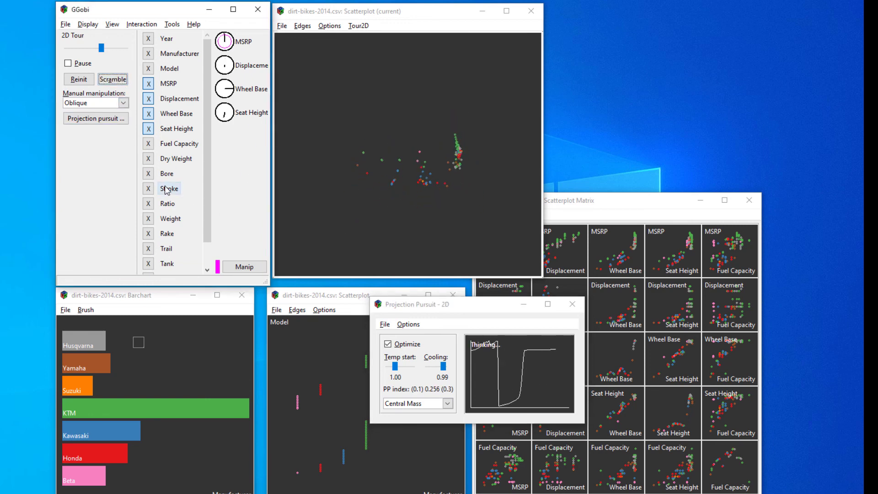